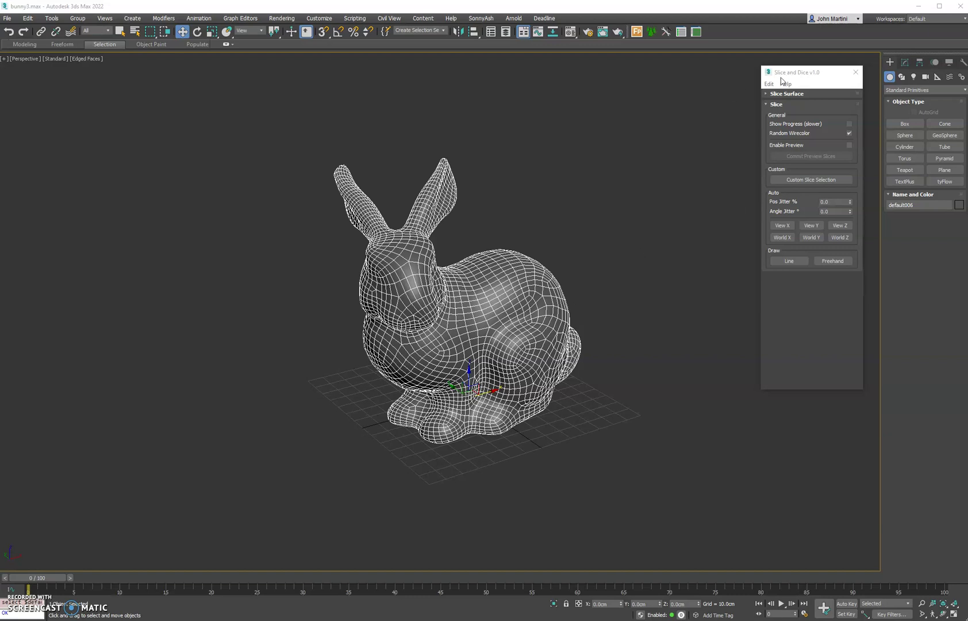
Step: Slice the bunny in two with a freehand cut from its face across the body to the tail, and pull the halves apart
left_click(785, 80)
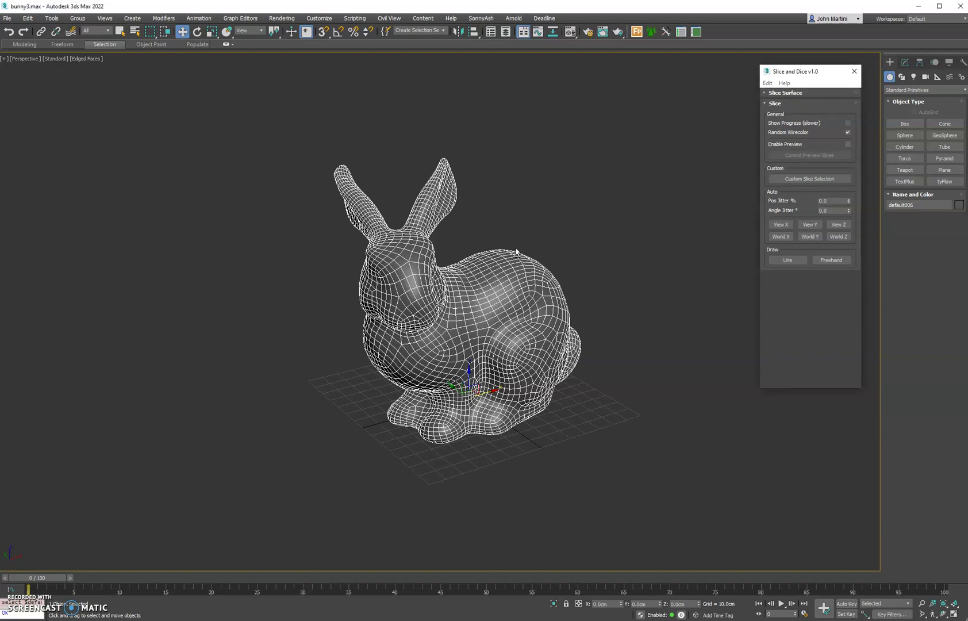
scroll(518, 253, "up", 2)
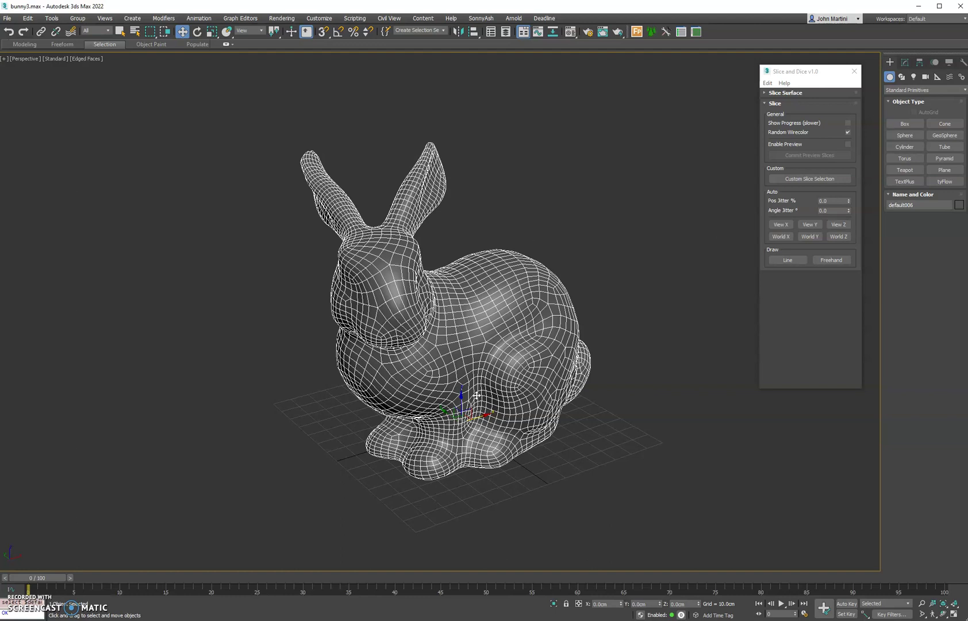
left_click(833, 261)
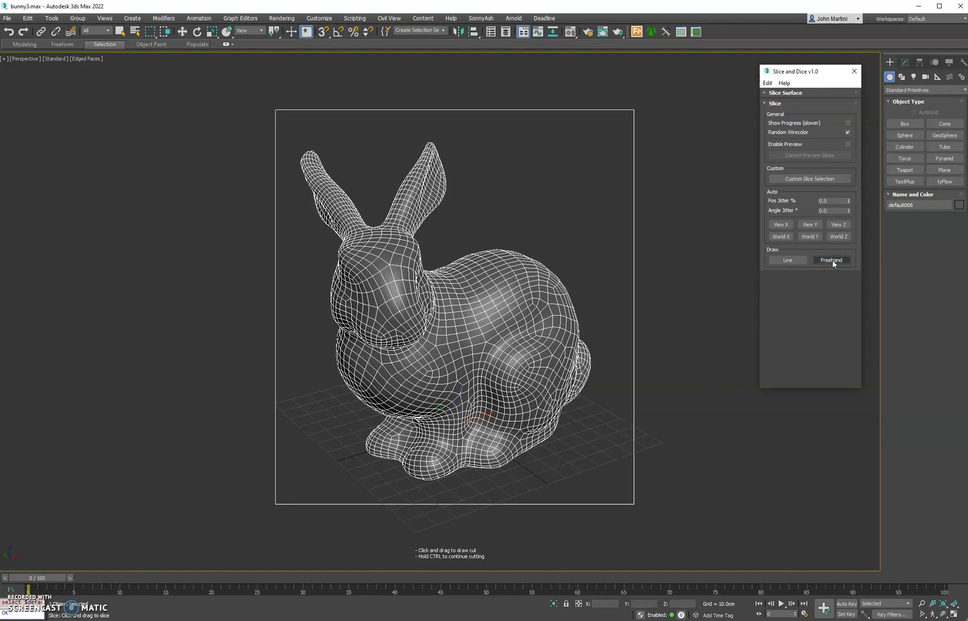
left_click_drag(255, 207, 690, 414)
left_click(661, 361)
left_click_drag(546, 286, 566, 257)
left_click_drag(499, 341, 446, 359)
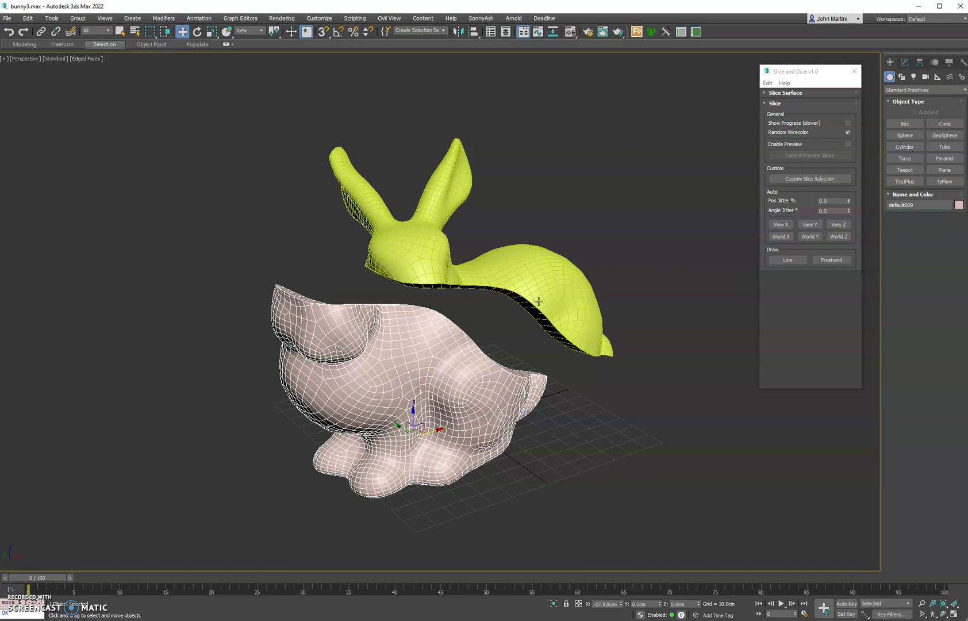
Step: Select both bunny halves and undo their slices to restore the whole mesh
left_click(526, 288)
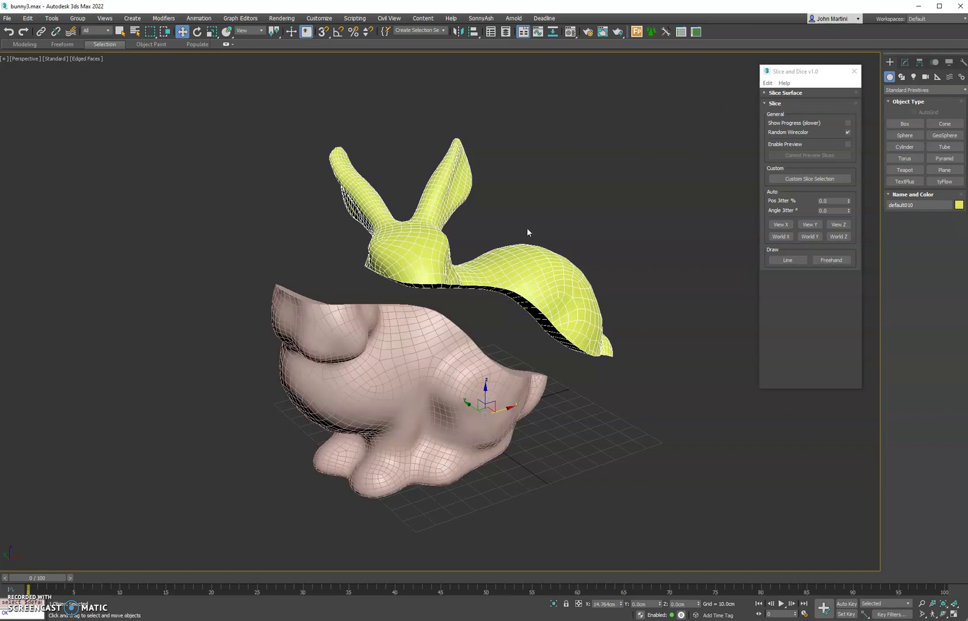
key("ctrl+a")
left_click(767, 82)
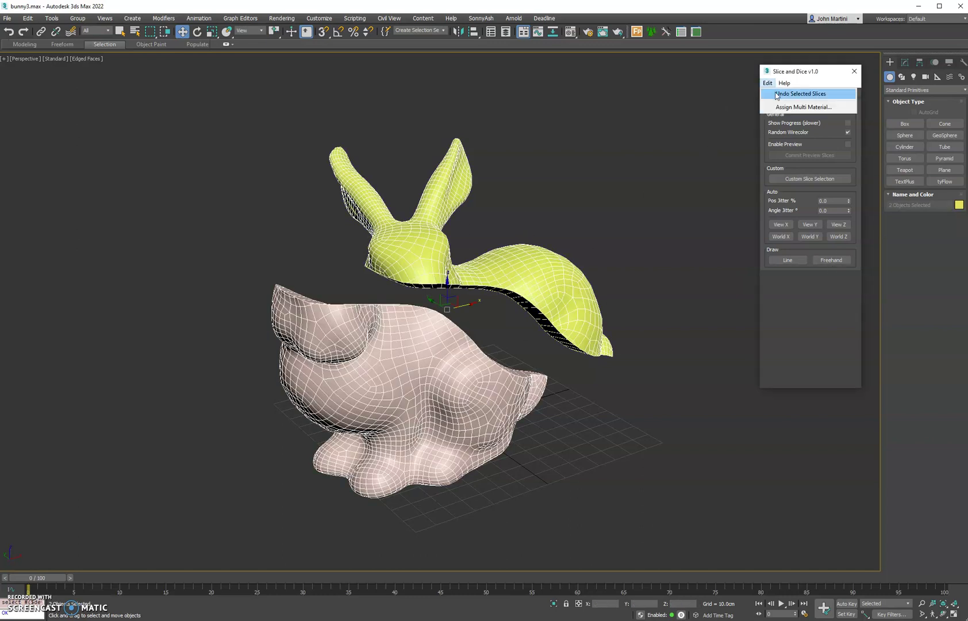
left_click(801, 94)
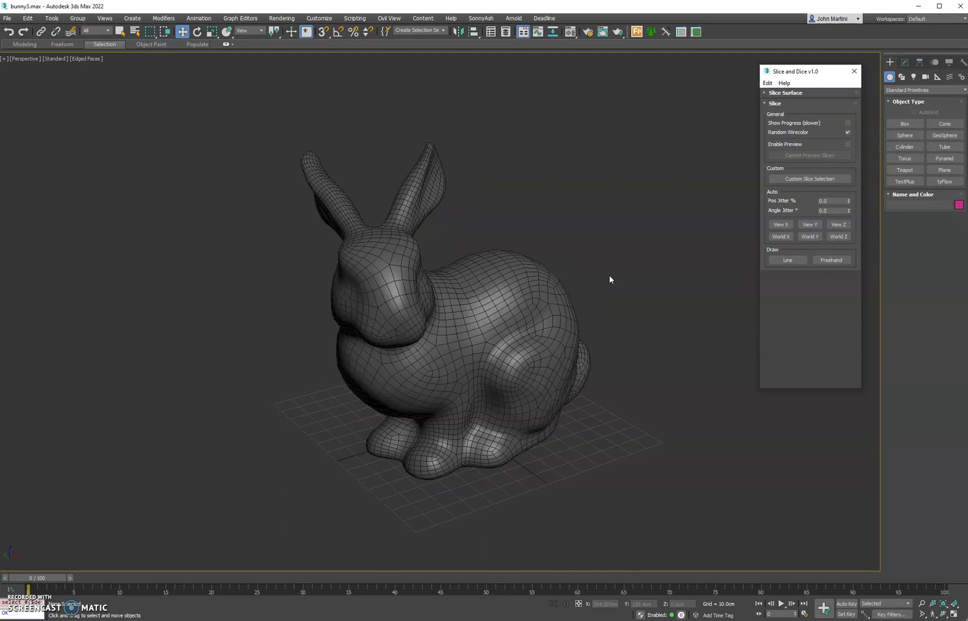
Step: Slice the bunny with a straight line from the ear tip down to the base, and make freehand cuts on the resulting pieces
left_click(792, 260)
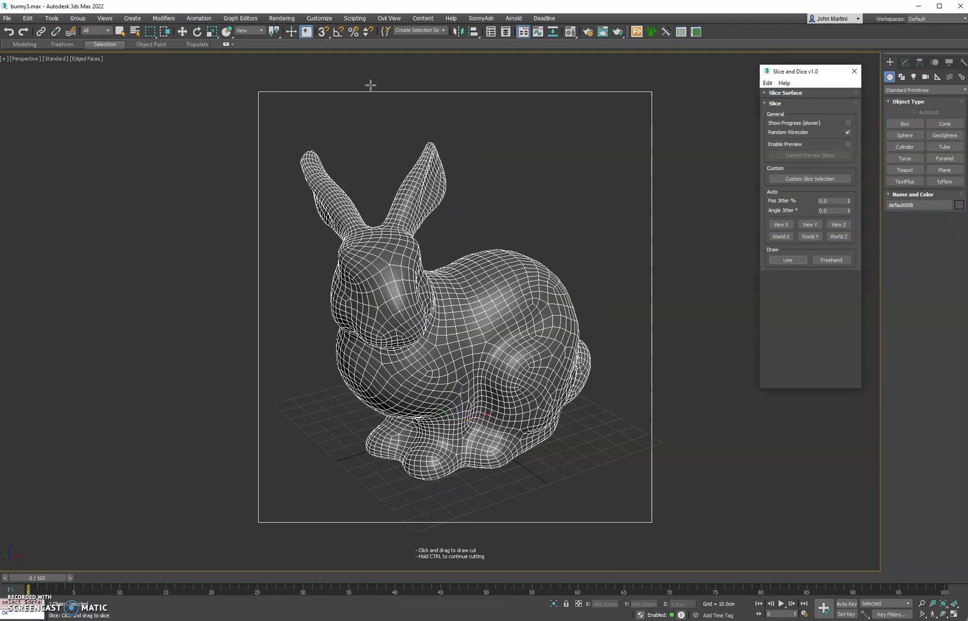
mouse_move(373, 79)
left_mouse_down()
mouse_move(394, 161)
mouse_move(559, 554)
mouse_move(482, 128)
mouse_move(552, 471)
mouse_move(558, 556)
mouse_move(556, 545)
left_mouse_up()
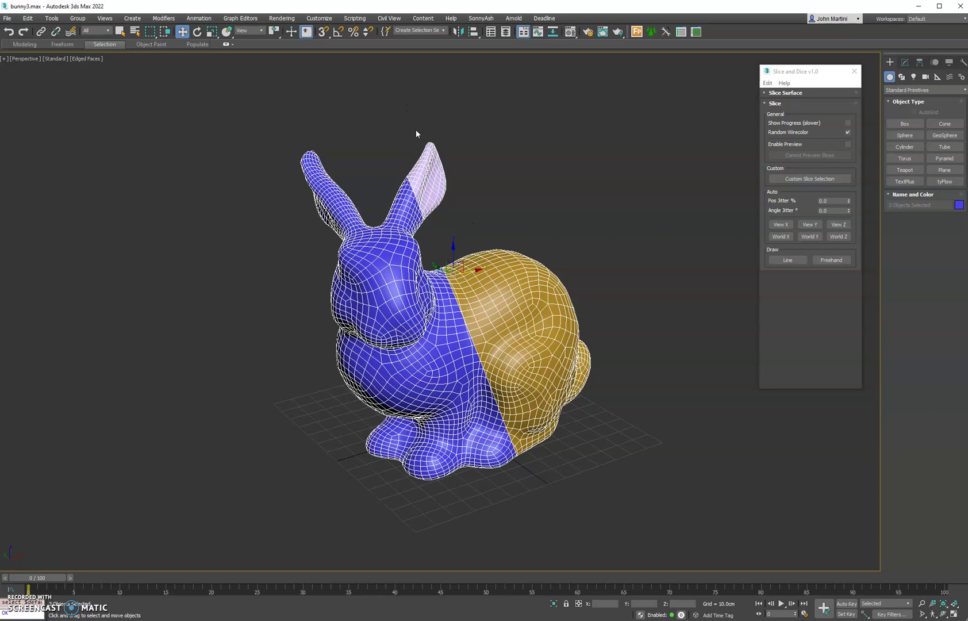
left_click(817, 261)
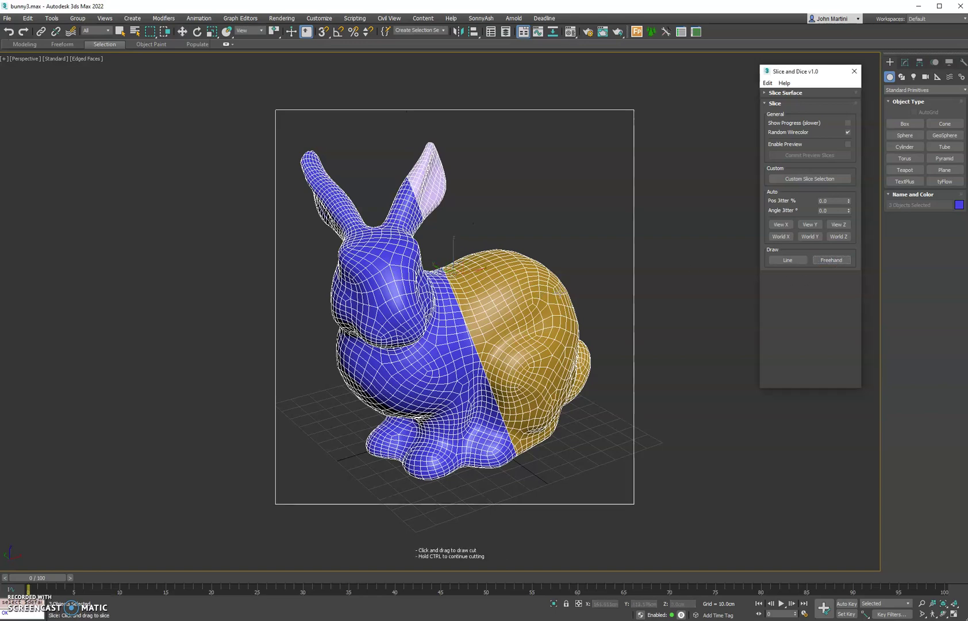
mouse_move(568, 291)
middle_mouse_down("alt")
mouse_move(499, 268)
mouse_move(486, 287)
mouse_move(607, 307)
mouse_move(529, 311)
mouse_move(555, 319)
middle_mouse_up("alt")
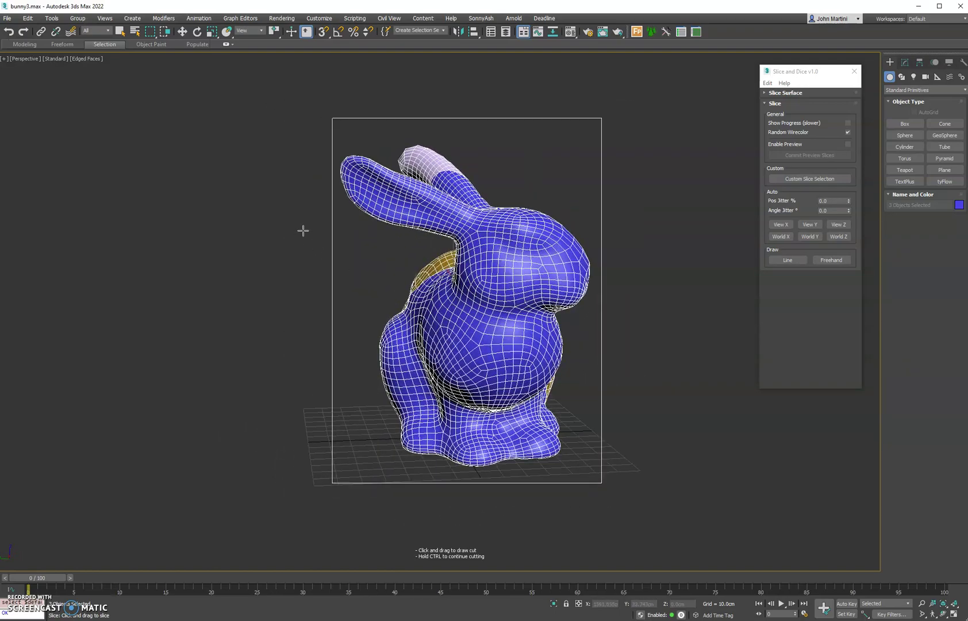
left_click_drag(303, 232, 451, 308)
mouse_move(528, 435)
left_mouse_down()
mouse_move(586, 528)
mouse_move(608, 182)
mouse_move(636, 162)
left_mouse_up()
Step: Move sliced pieces of the bunny aside, and undo the moves
middle_click_drag(634, 272, 536, 205, "alt")
left_click_drag(389, 267, 305, 267)
left_click_drag(411, 322, 443, 322)
key("ctrl+z")
key("ctrl+z")
key("ctrl+z")
left_click(554, 248)
left_click(550, 292)
left_click(576, 268)
left_click(562, 300)
middle_click_drag(562, 300, 604, 270, "alt")
left_click(787, 260)
left_click(831, 260)
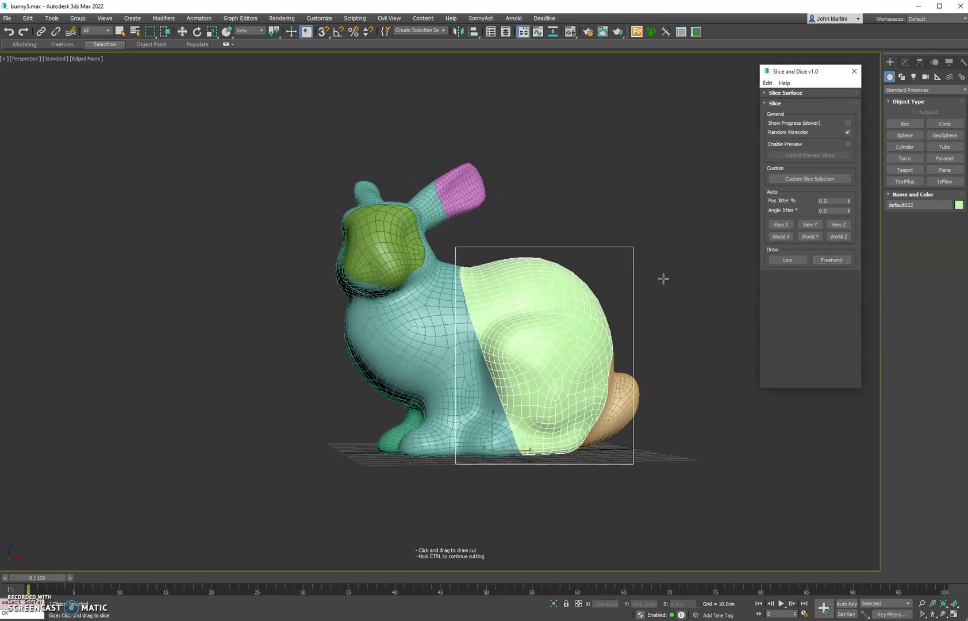
right_click(405, 345)
Step: Cut a rounded freehand patch out of the chest on the bunny's front section, and undo the edits made after the cut
left_click(405, 345)
left_click(826, 260)
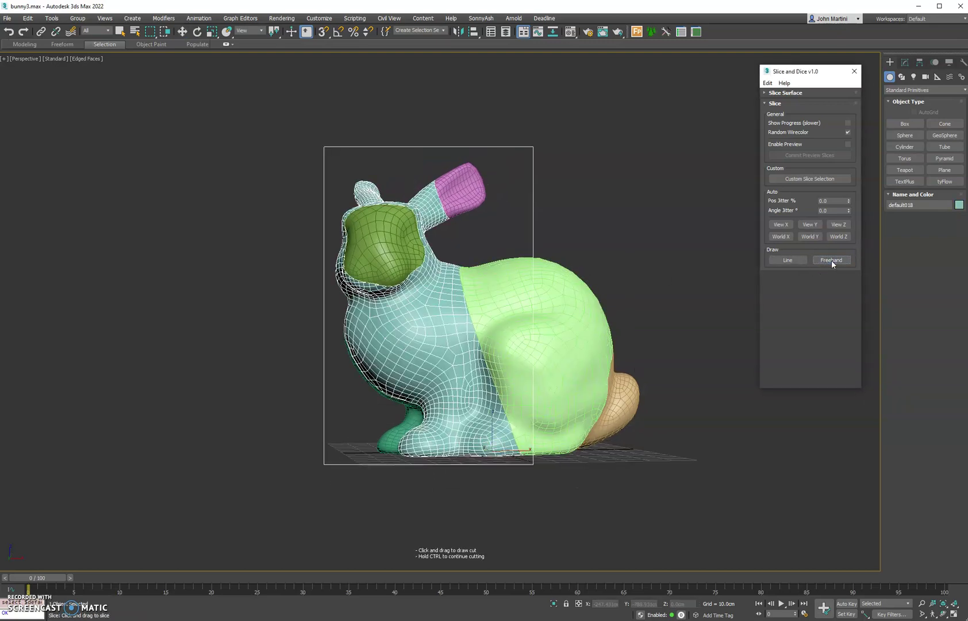
mouse_move(432, 319)
left_mouse_down()
mouse_move(394, 315)
mouse_move(399, 375)
mouse_move(459, 359)
mouse_move(453, 324)
mouse_move(439, 322)
mouse_move(407, 347)
mouse_move(297, 345)
mouse_move(407, 316)
mouse_move(238, 322)
left_mouse_up()
left_click(504, 219)
key("ctrl+z")
key("ctrl+z")
key("ctrl+z")
Step: Undo the slice separating the tail from the rear body and the slice around the chest patch
middle_click_drag(567, 320, 523, 253, "alt")
left_click(526, 288)
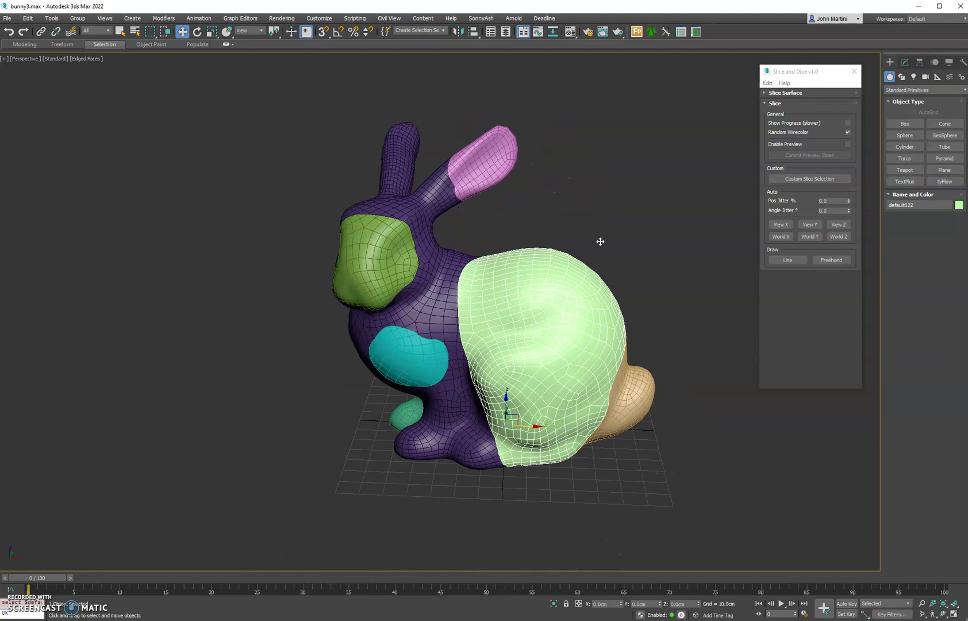
left_click(768, 83)
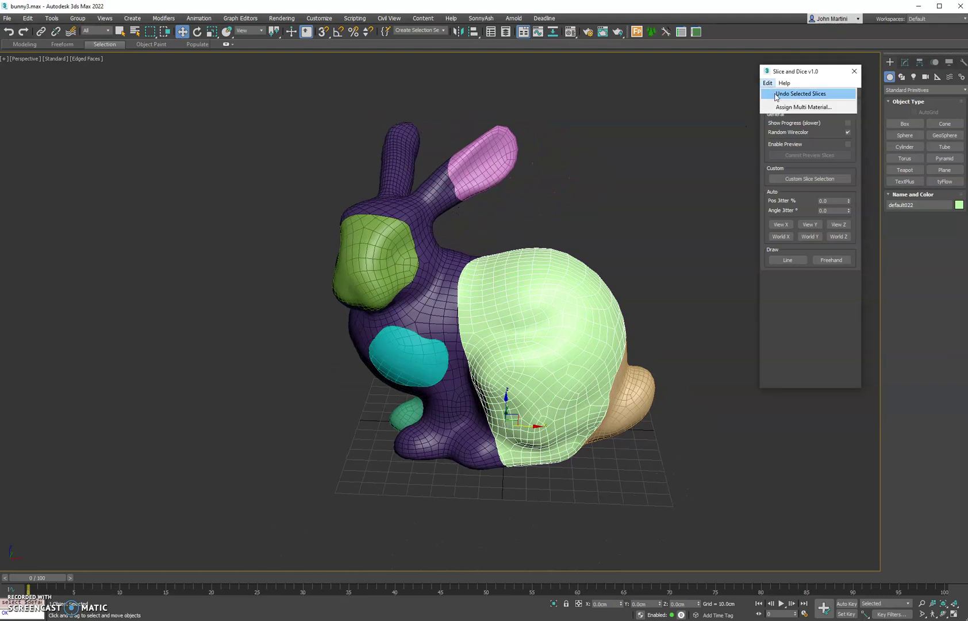
left_click(801, 94)
left_click(768, 83)
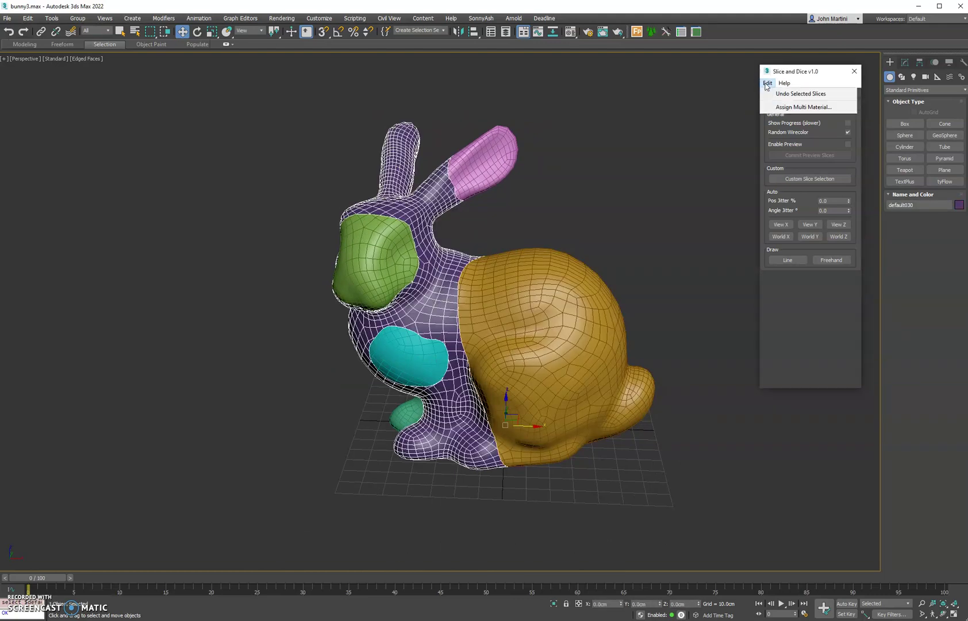
left_click(800, 94)
Step: Undo the remaining slices on the front and rear sections until the bunny is one mesh
left_click(446, 307)
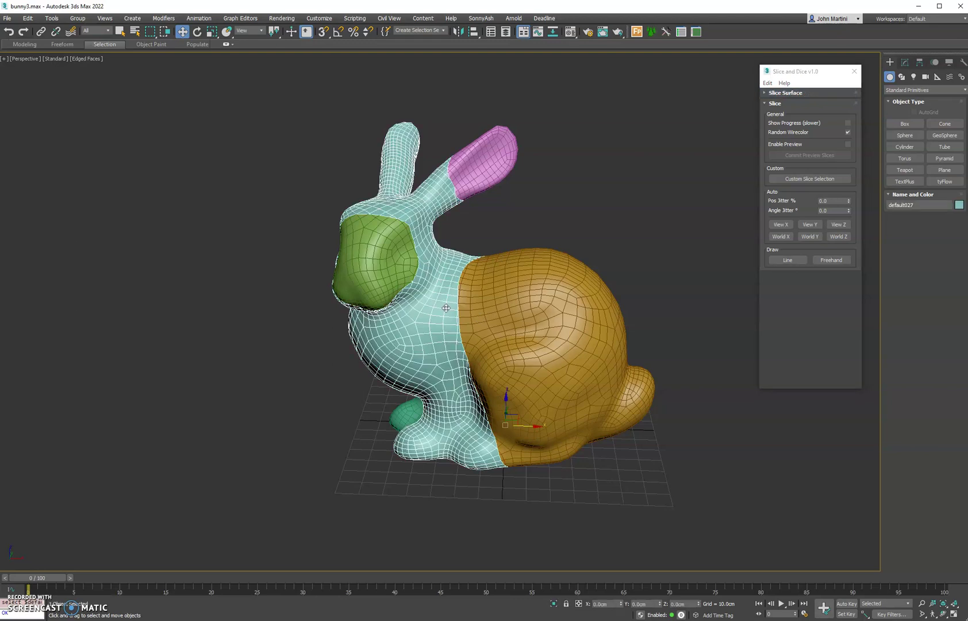
left_click(773, 85)
left_click(801, 94)
middle_click_drag(718, 131, 565, 309, "alt")
left_click(581, 277)
left_click(773, 85)
left_click(772, 95)
Step: Cut an irregular closed patch out of the bunny's flank with a freehand slice
middle_click_drag(575, 270, 555, 276, "alt")
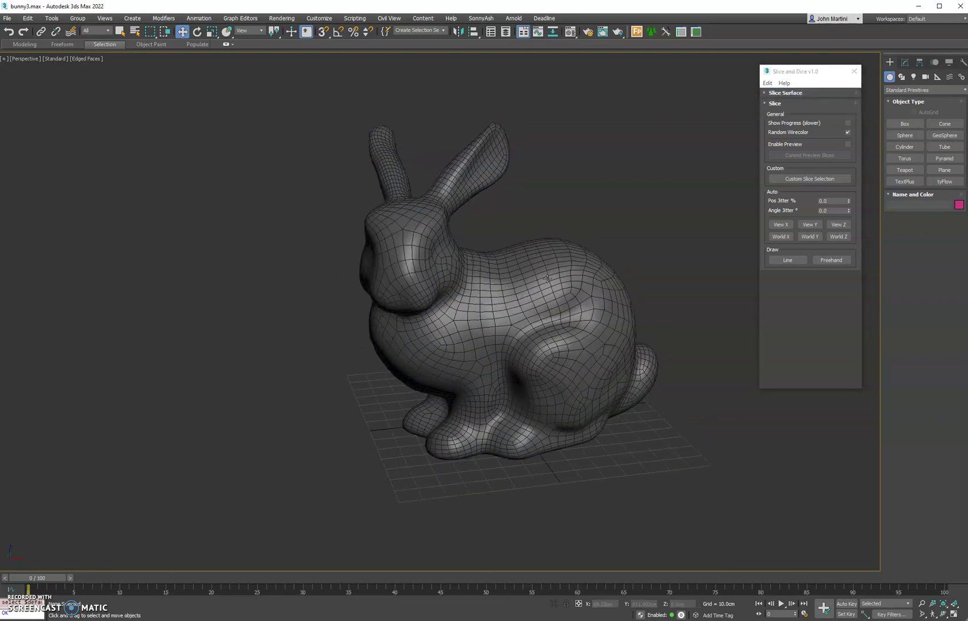
left_click(555, 276)
left_click(832, 260)
mouse_move(544, 292)
left_mouse_down()
mouse_move(471, 307)
mouse_move(471, 390)
left_mouse_up()
left_click_drag(563, 286, 558, 287)
mouse_move(606, 281)
middle_mouse_down("alt")
mouse_move(696, 268)
mouse_move(568, 283)
middle_mouse_up("alt")
middle_click_drag(600, 252, 587, 258, "alt")
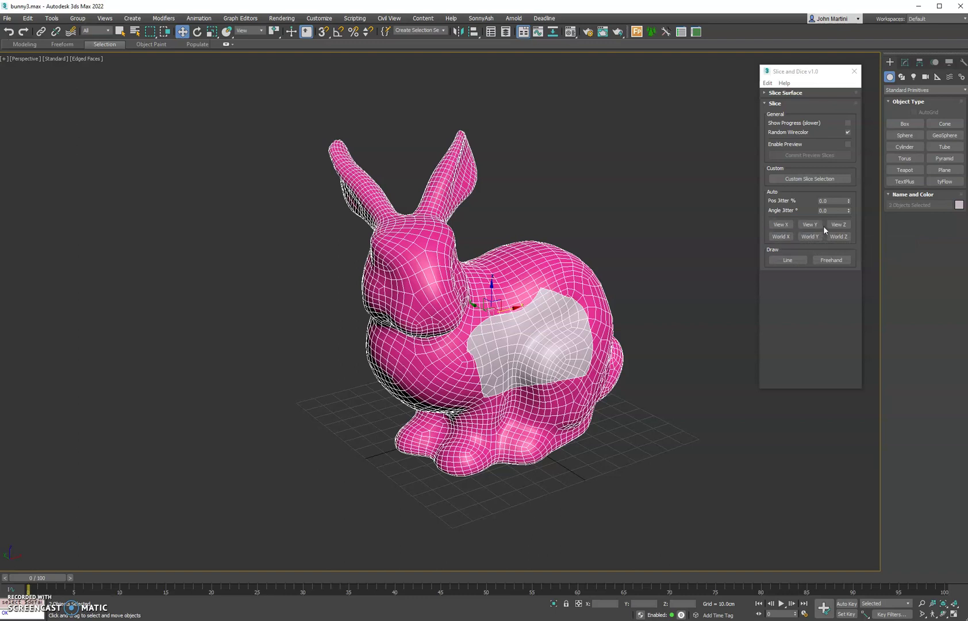
mouse_move(558, 293)
middle_mouse_down("alt")
mouse_move(532, 297)
mouse_move(543, 293)
middle_mouse_up("alt")
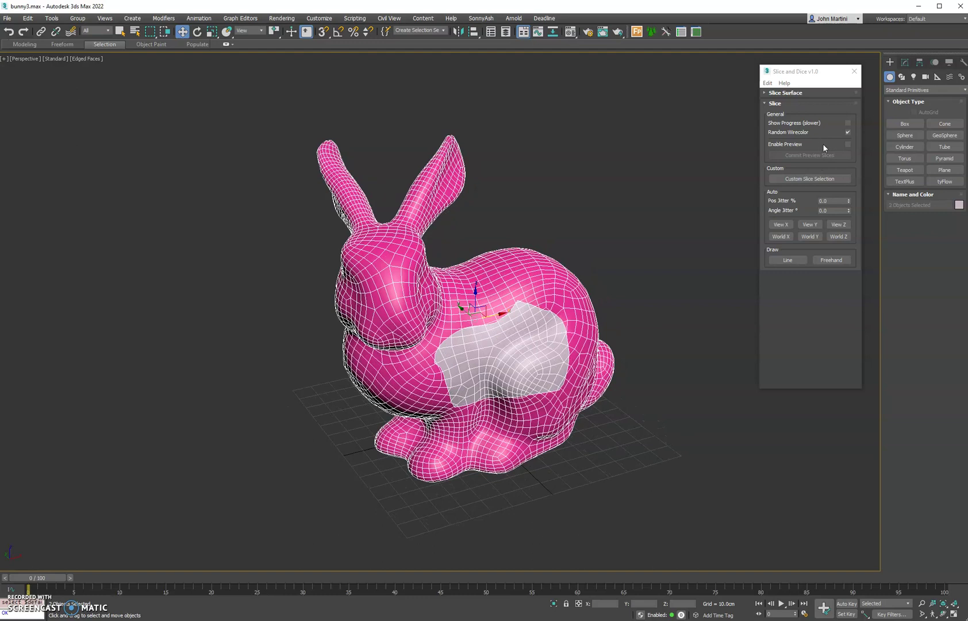
Step: Enable slice preview and undo the freehand slice on the bunny's flank
left_click(848, 144)
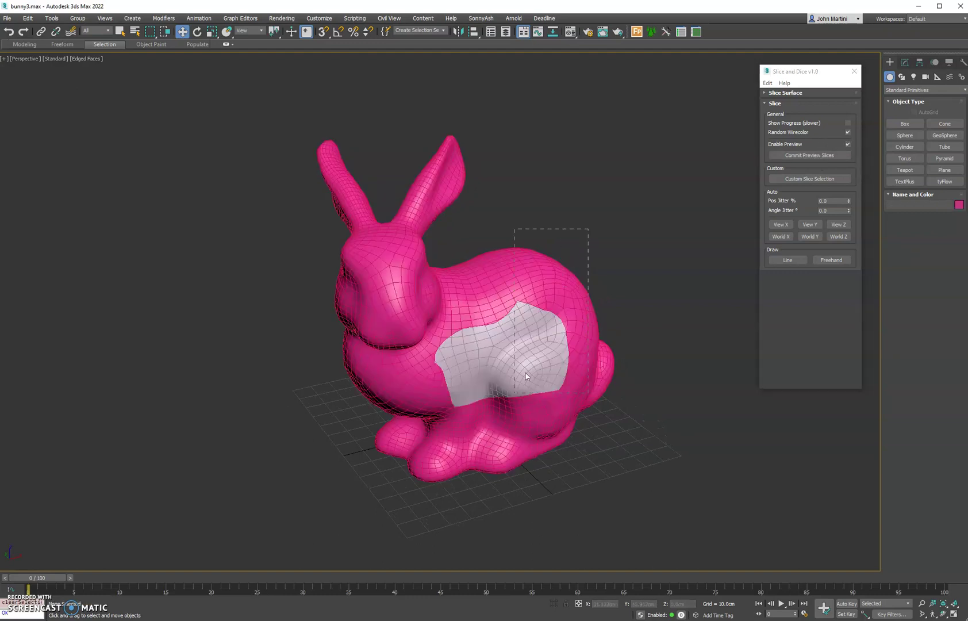
left_click_drag(504, 420, 496, 431)
left_click(768, 83)
left_click(776, 94)
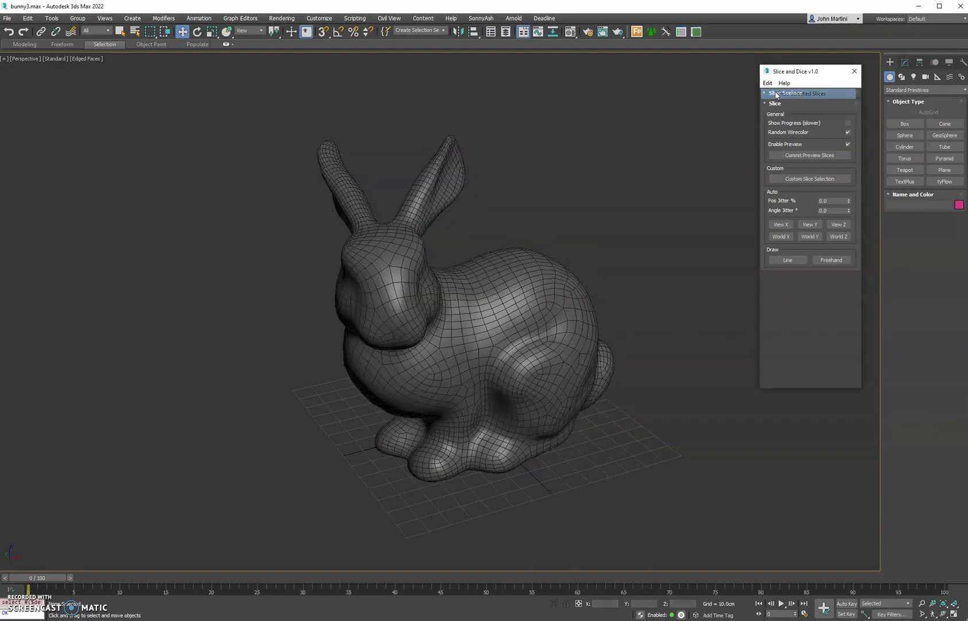
Step: Preview automatic slice planes through the bunny along View X, View Y and View Z
left_click(777, 228)
middle_click_drag(590, 288, 506, 280, "alt")
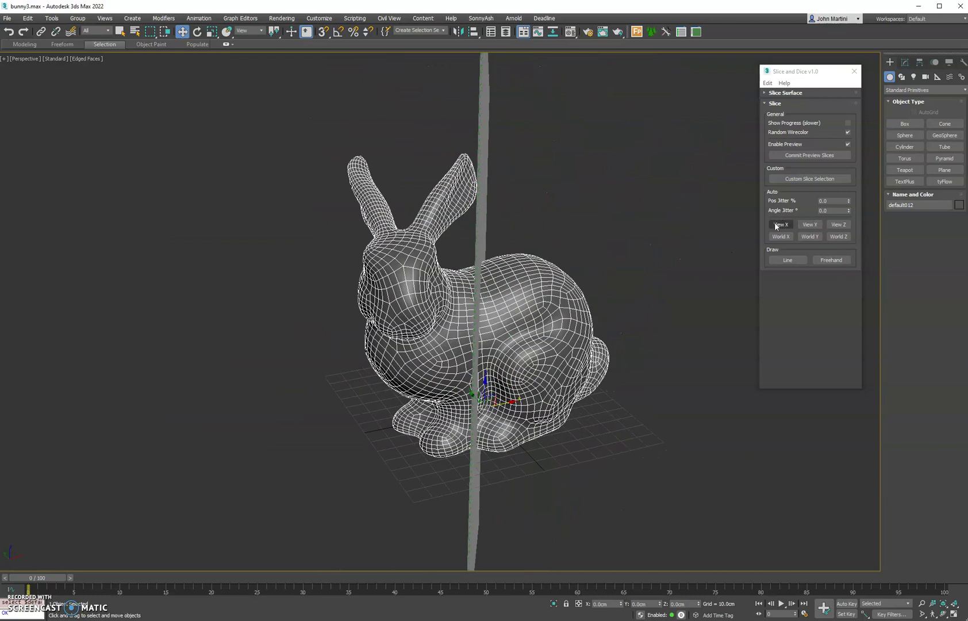
left_click(810, 226)
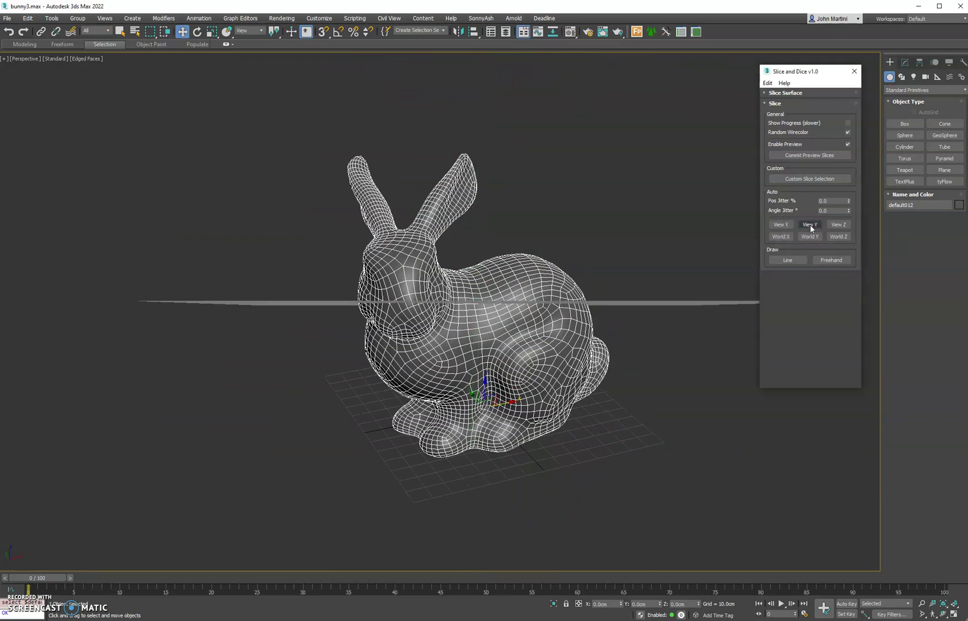
left_click(835, 226)
middle_click_drag(683, 262, 614, 261, "alt")
Step: Preview automatic slice planes through the bunny along World X, World Y and World Z
left_click(772, 237)
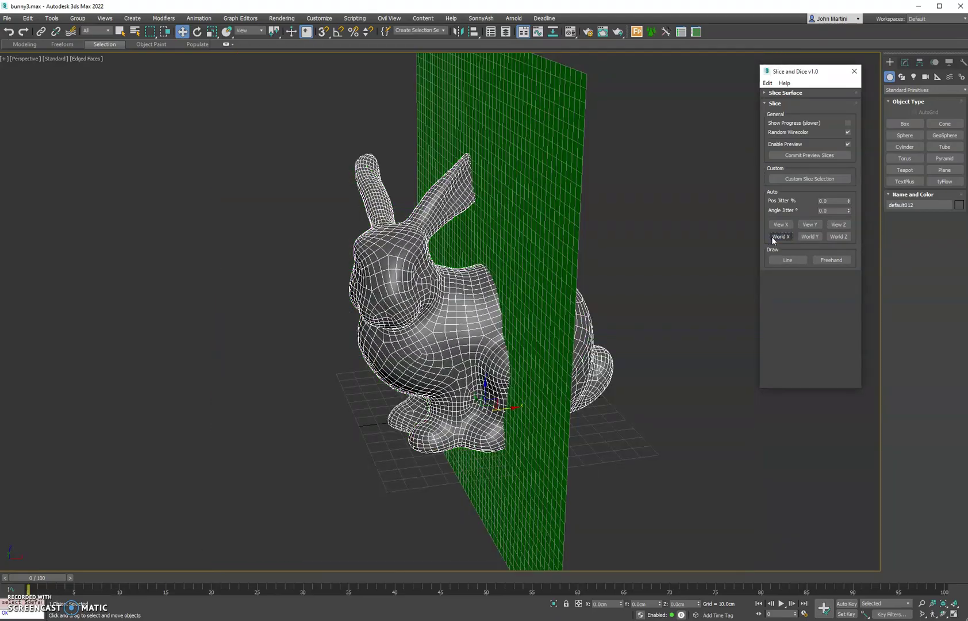
left_click(810, 237)
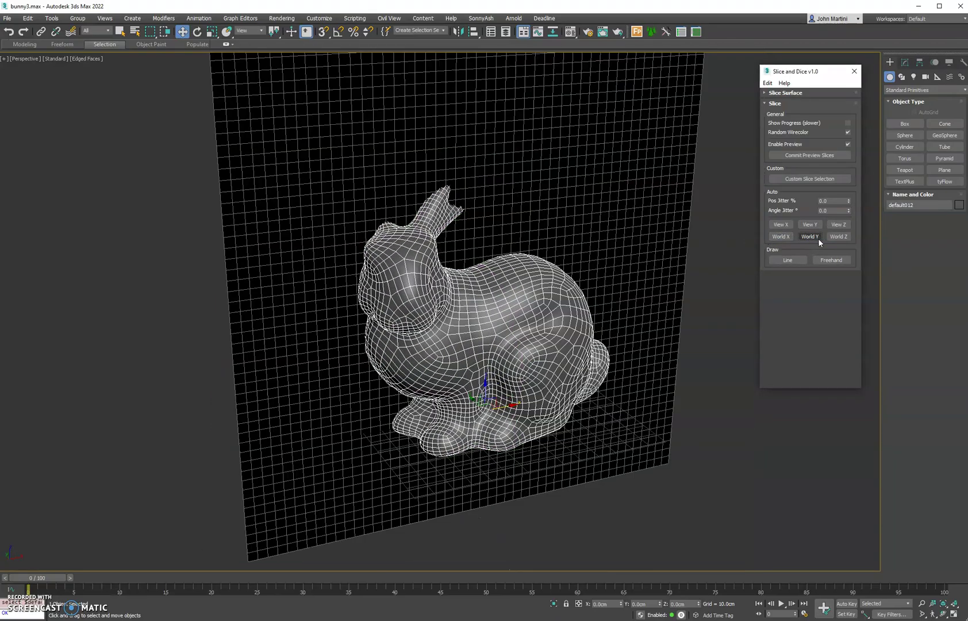
left_click(839, 236)
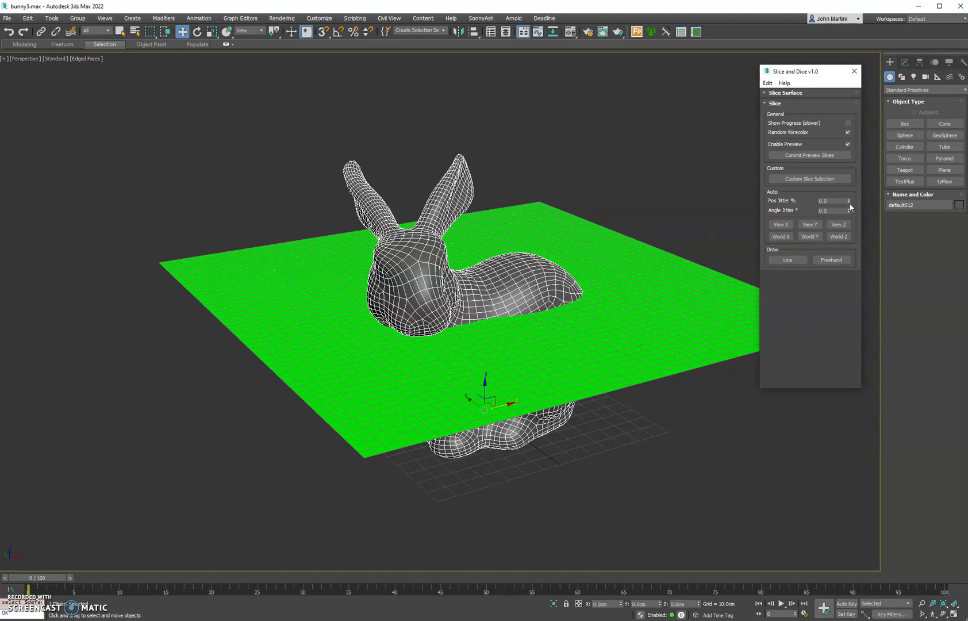
Step: Set the automatic slice position jitter to 13.4% and the angle jitter to 17.8°
left_click_drag(848, 203, 848, 141)
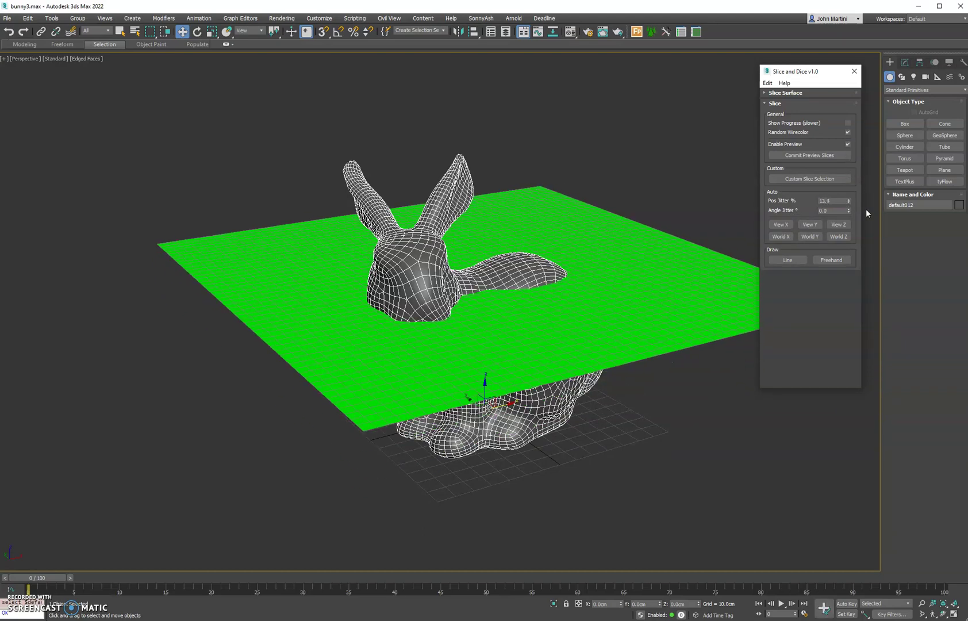
left_click_drag(848, 212, 849, 201)
middle_click_drag(587, 280, 610, 278, "alt")
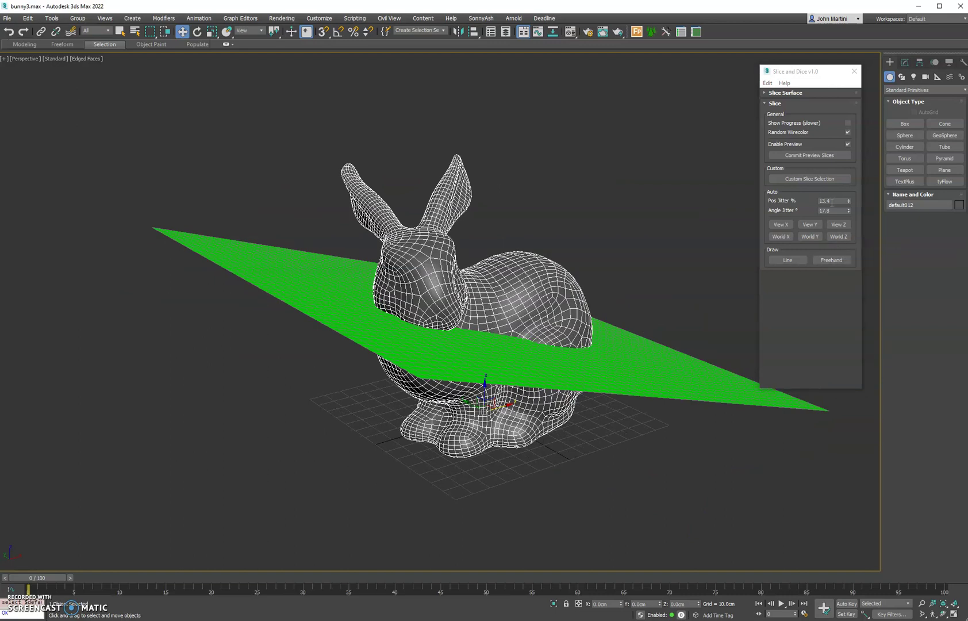
Step: Generate several randomized World Z slice previews with the current jitter settings
left_click(833, 239)
left_click(833, 240)
left_click(833, 240)
left_click(833, 240)
left_click(834, 240)
left_click(833, 239)
Step: Generate randomized slice previews along View Z and View X with the current jitter settings
left_click(836, 228)
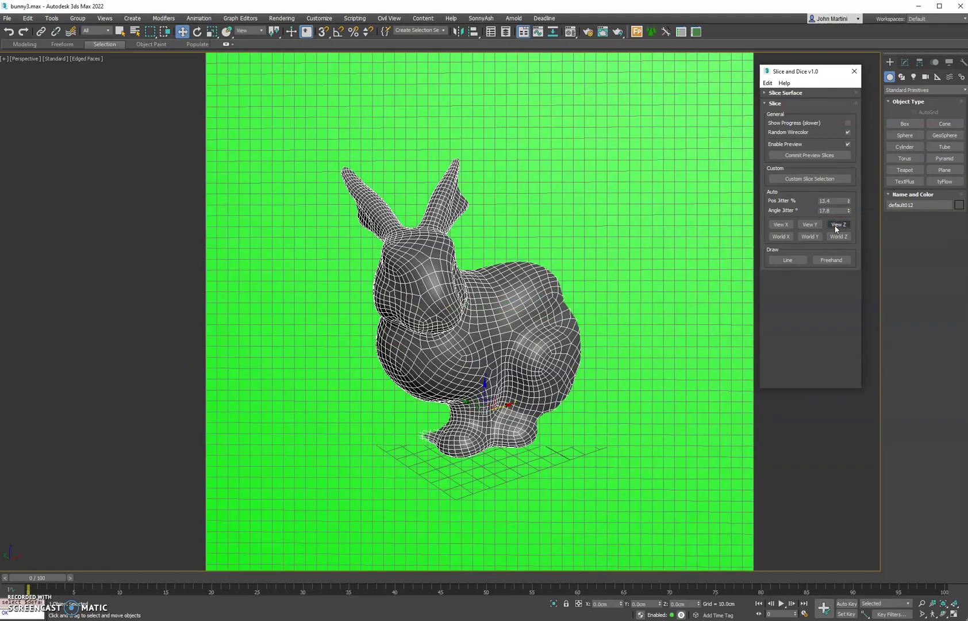
left_click(835, 228)
left_click(836, 228)
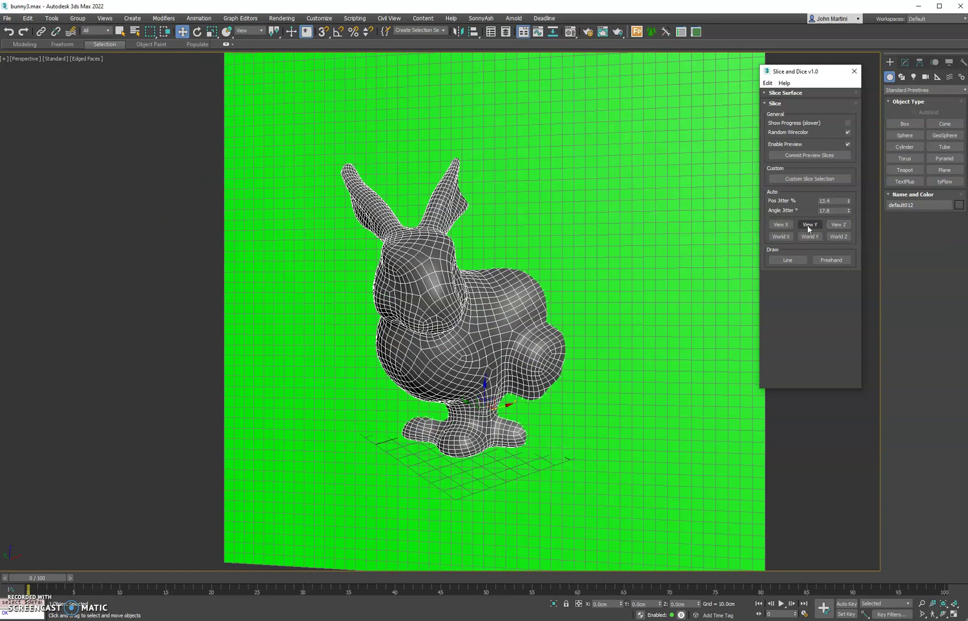
left_click(784, 226)
left_click(783, 226)
left_click(783, 225)
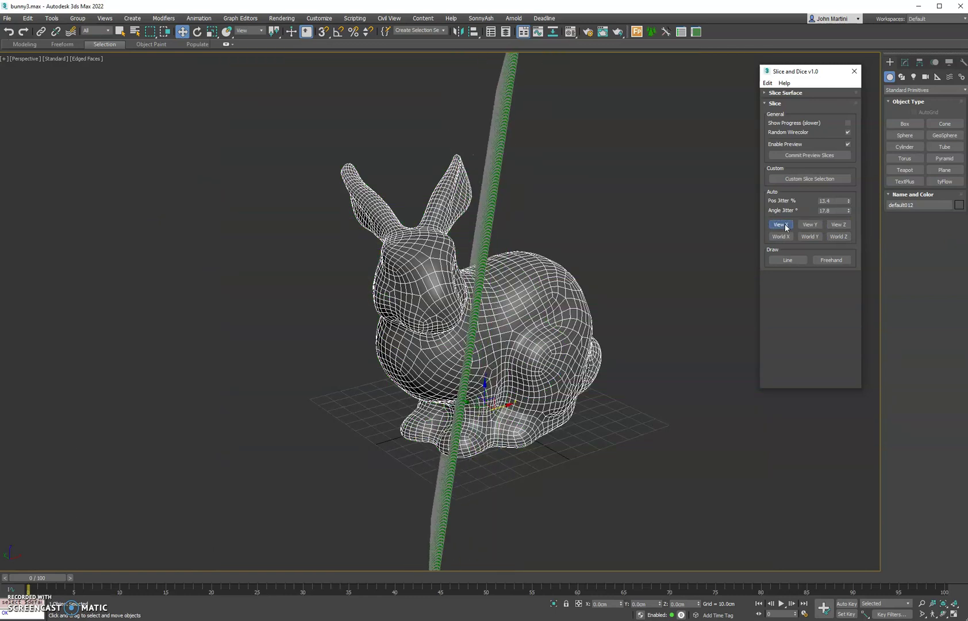
Step: Set the angle jitter to 90° and generate several randomized View X slice previews
type("90")
key("Return")
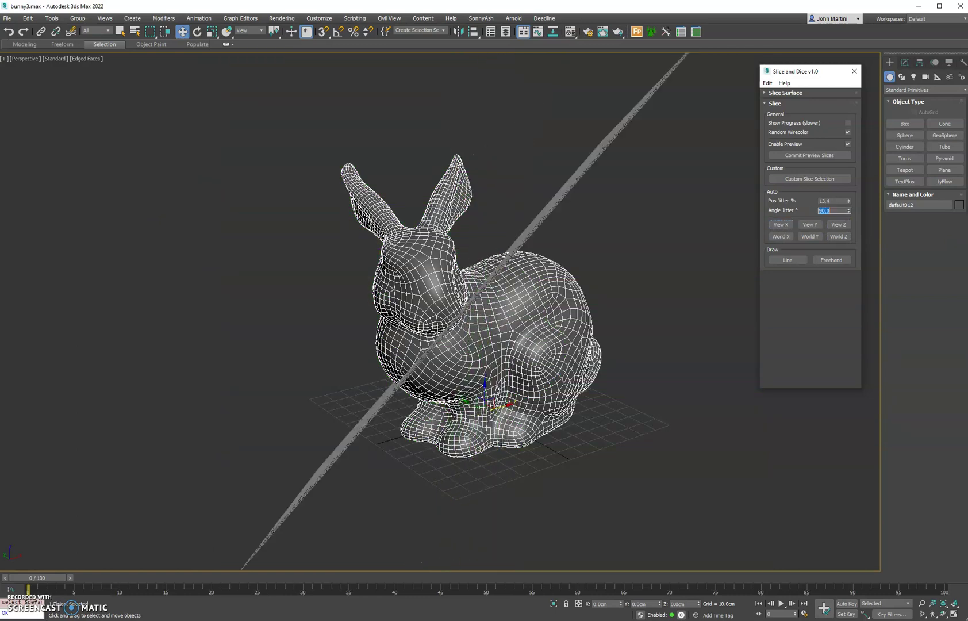
left_click(788, 225)
left_click(788, 226)
left_click(788, 226)
left_click(788, 226)
left_click(788, 227)
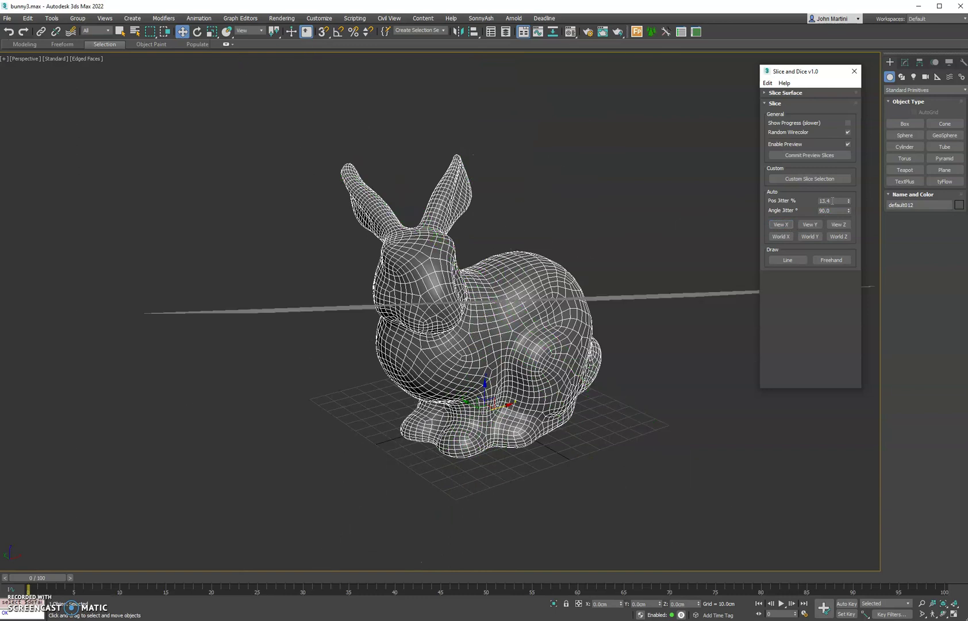
Step: Select the position jitter value for editing and generate two more World Z slice previews
left_click_drag(836, 201, 810, 203)
left_click(839, 236)
left_click(840, 236)
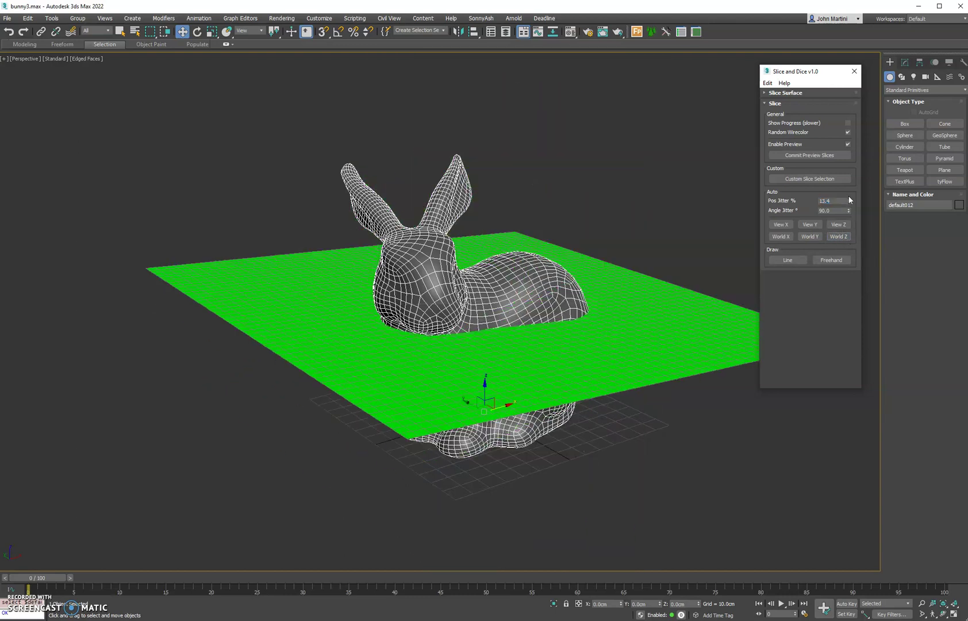
Step: Set the position jitter to 100% and the angle jitter to 0°
left_click_drag(850, 199, 845, 109)
right_click(848, 212)
left_click(835, 201)
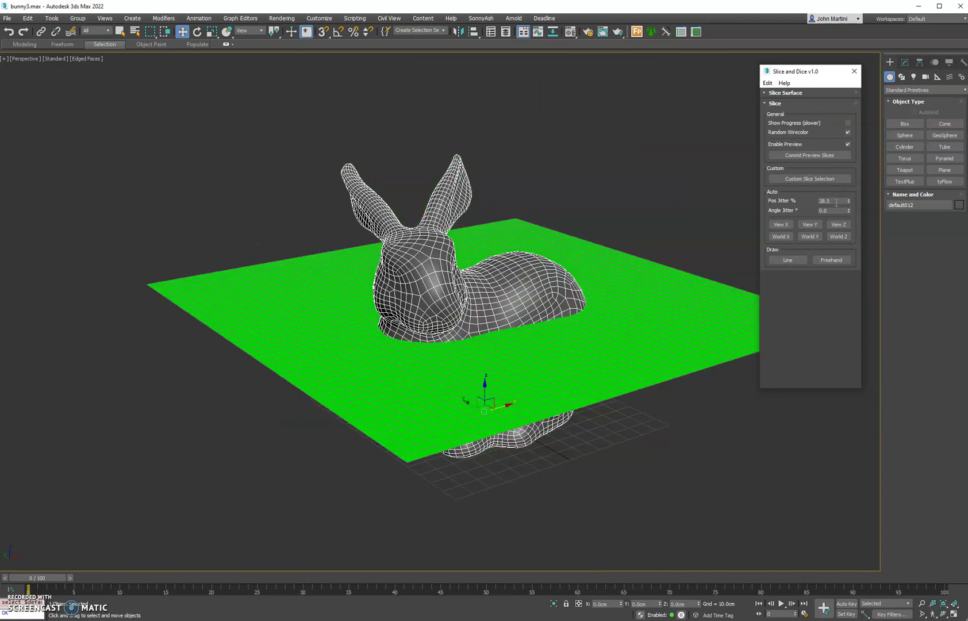
key("Return")
Step: Generate repeated World Z slice previews on the bunny and commit one that cuts through the head
left_click(836, 237)
left_click(836, 237)
left_click(836, 236)
left_click(836, 237)
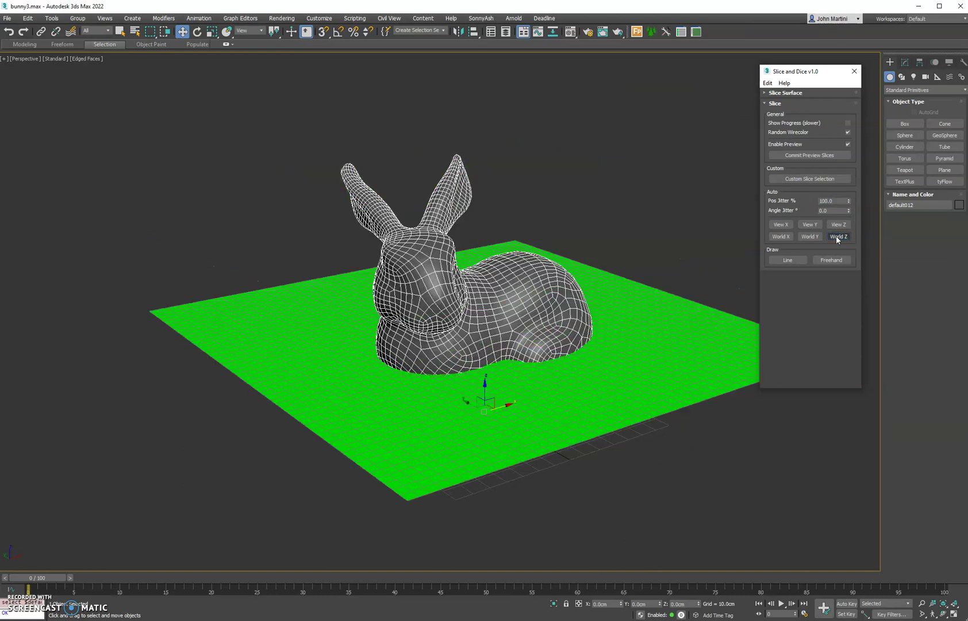
left_click(837, 236)
left_click(836, 236)
left_click(837, 237)
left_click(837, 236)
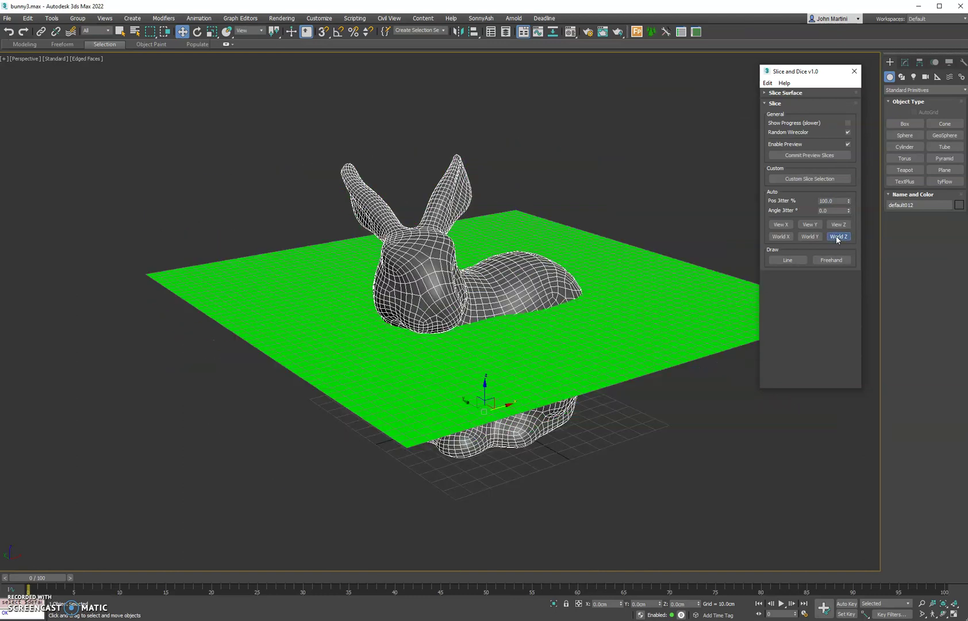
left_click(837, 237)
left_click(837, 237)
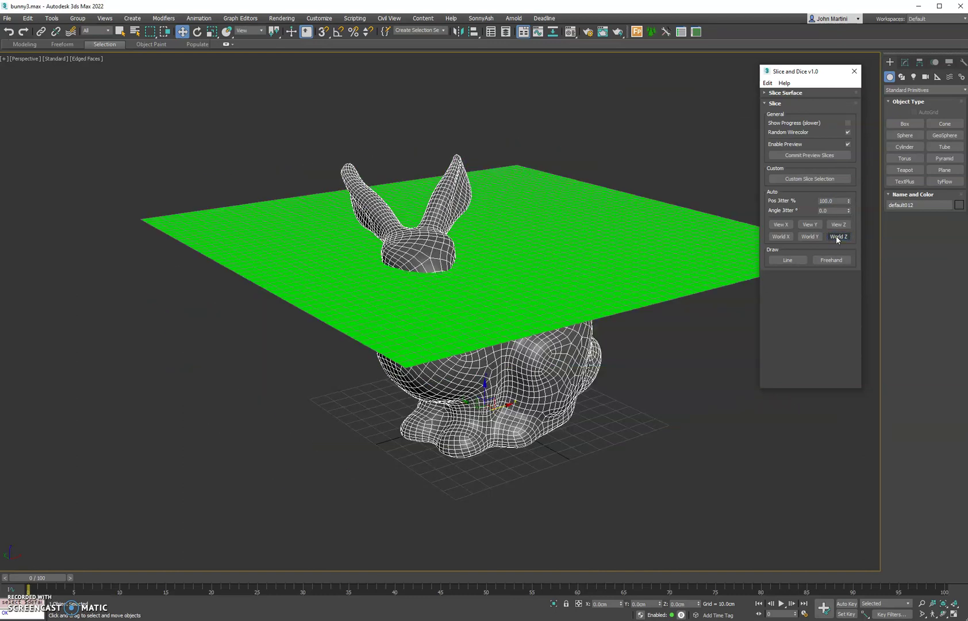
left_click(819, 156)
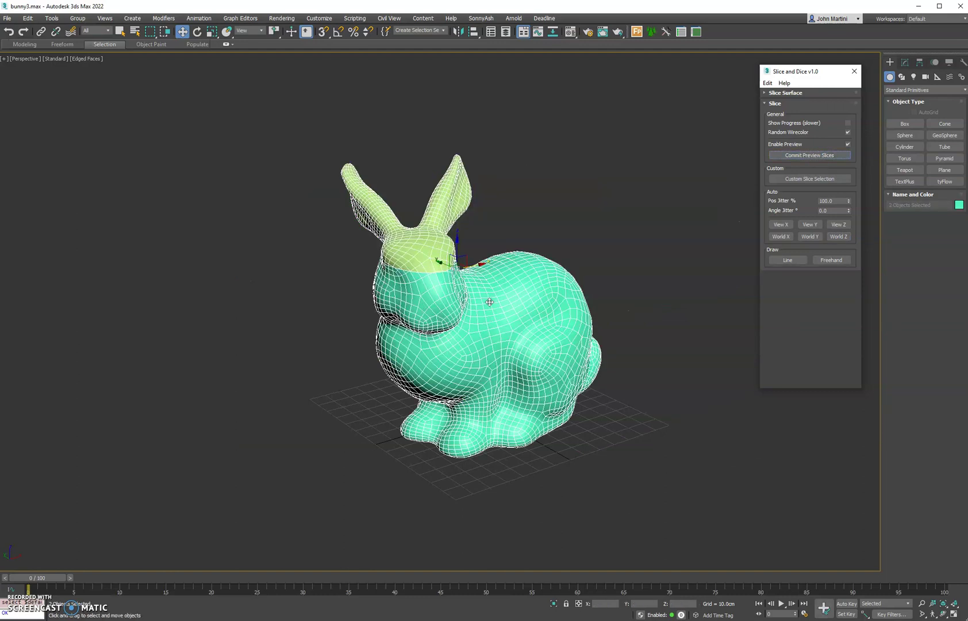
Step: With slice preview disabled, slice the bunny along World Z at the current jitter and again with position jitter reset to 0%
left_click(848, 145)
left_click(839, 237)
right_click(848, 200)
left_click(839, 236)
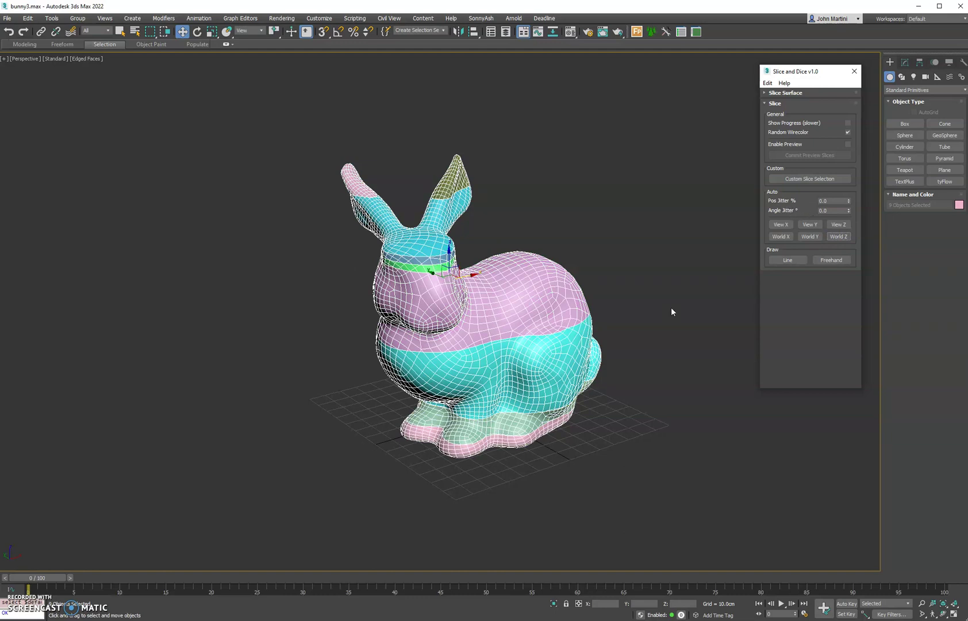
Step: Create a low box about 54 cm long and 64 cm wide on the ground beside the bunny
left_click(623, 277)
left_click(539, 343)
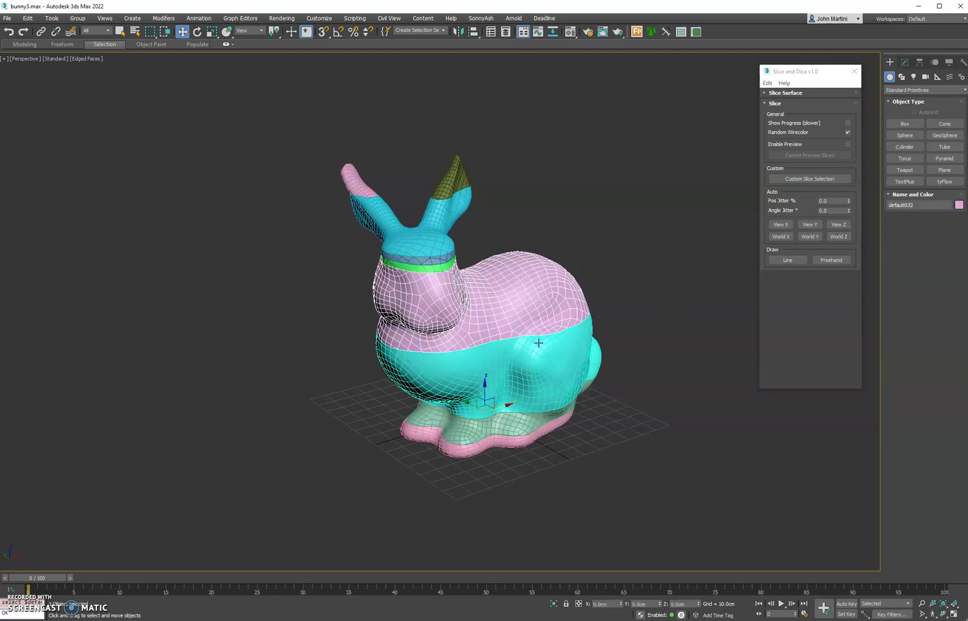
left_click(914, 124)
left_click_drag(695, 396, 684, 461)
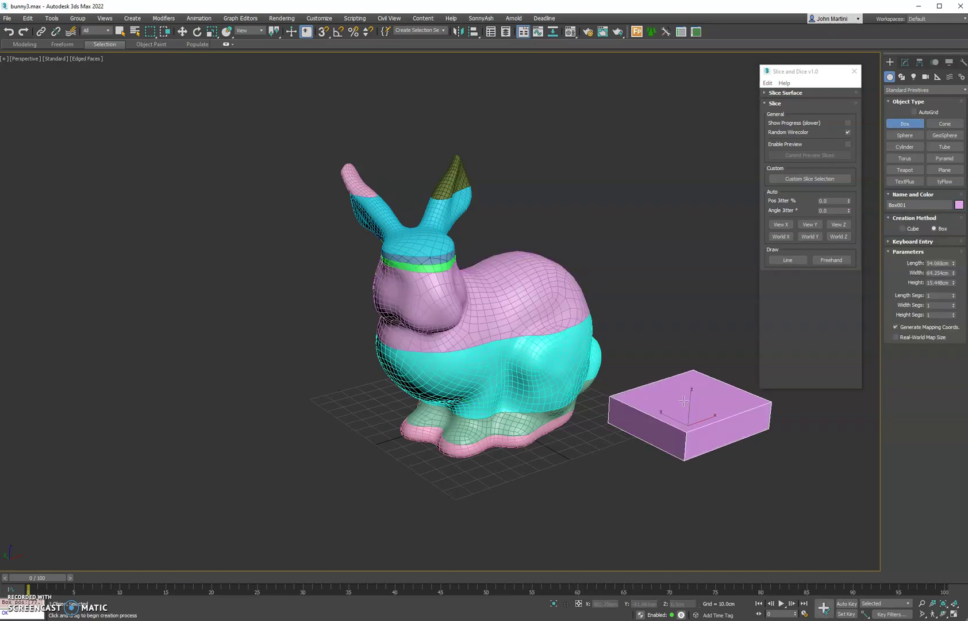
left_click(679, 425)
key("w")
Step: Slice the box along View X and undo that slice
middle_click_drag(678, 424, 648, 426, "alt")
scroll(649, 426, "up", 2)
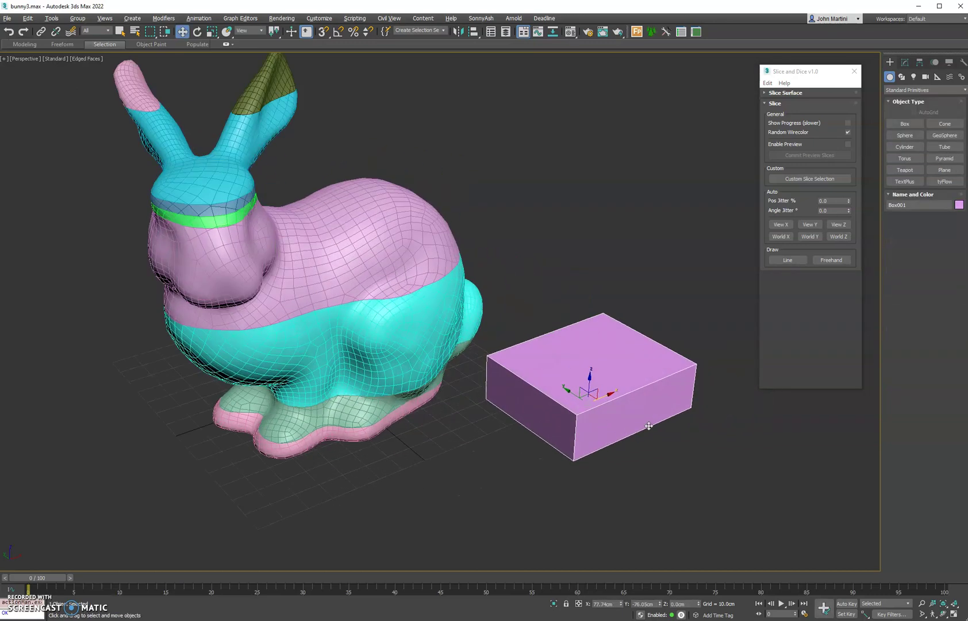
left_click(786, 225)
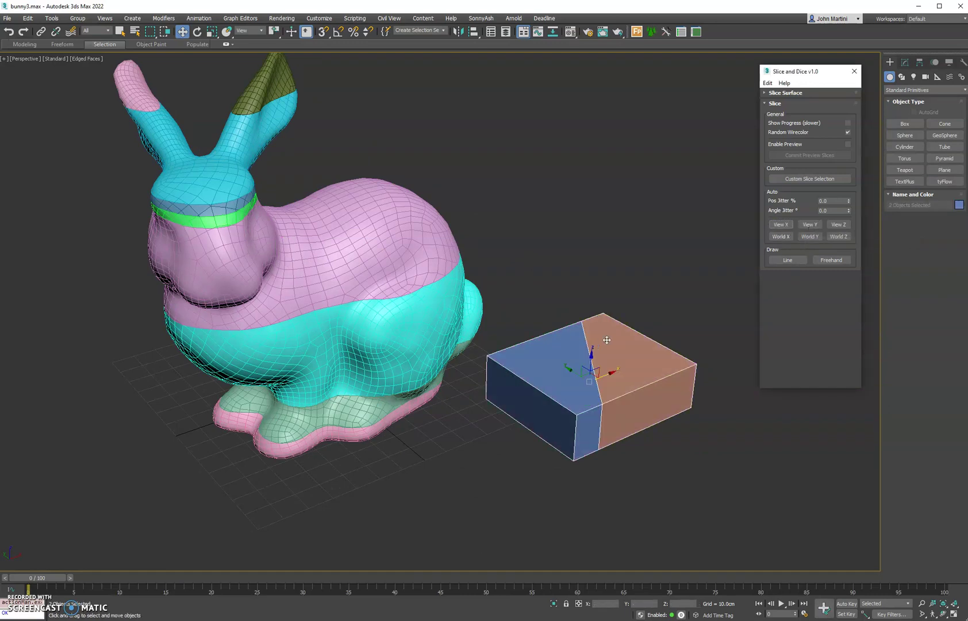
left_click(768, 83)
left_click(785, 96)
Step: Dice the box into a regular grid by alternating World X and World Y slices
middle_click_drag(682, 356, 657, 388, "alt")
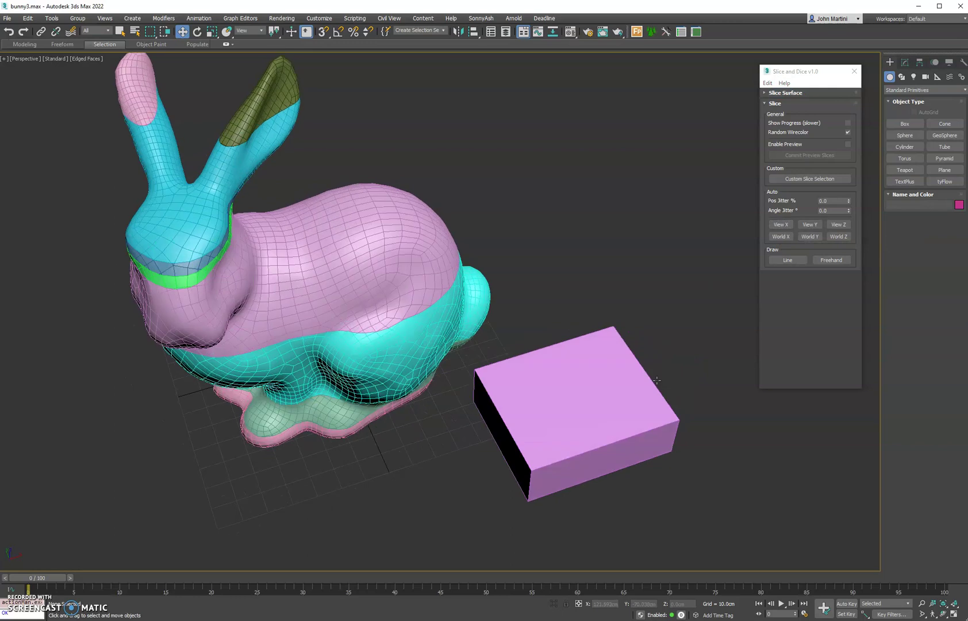
left_click(783, 238)
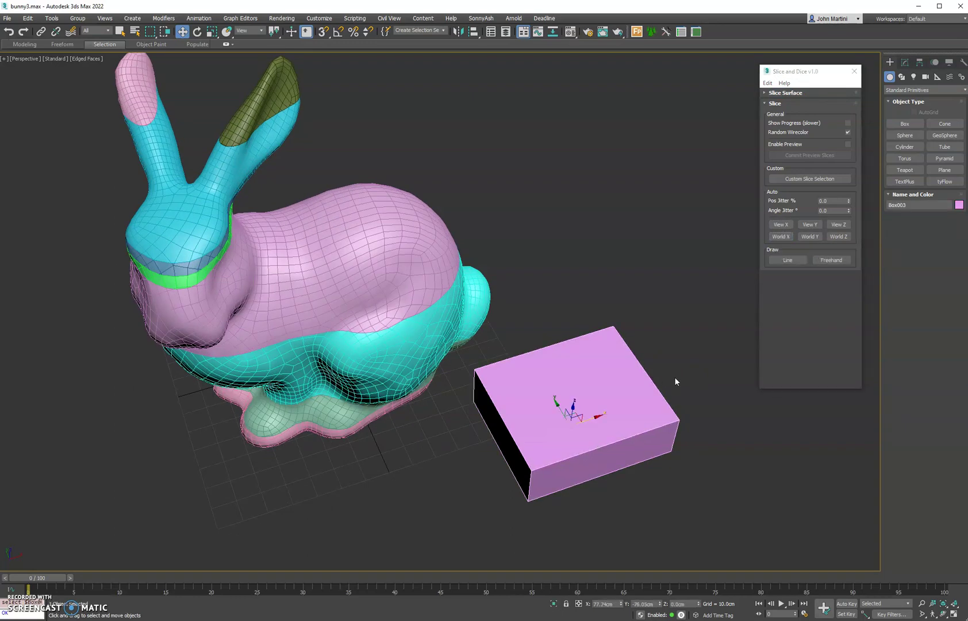
left_click(811, 237)
left_click(818, 239)
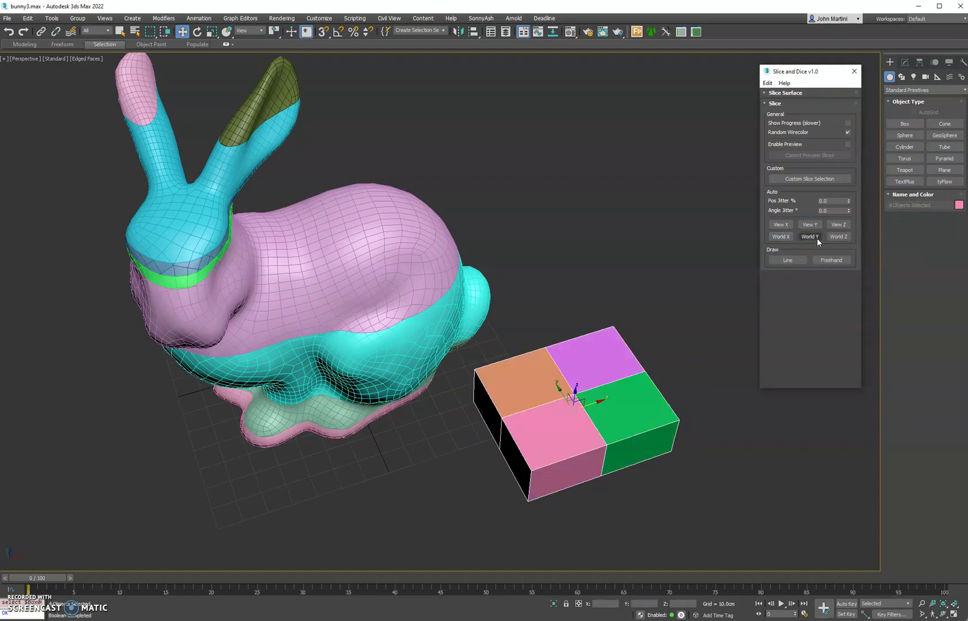
left_click(799, 236)
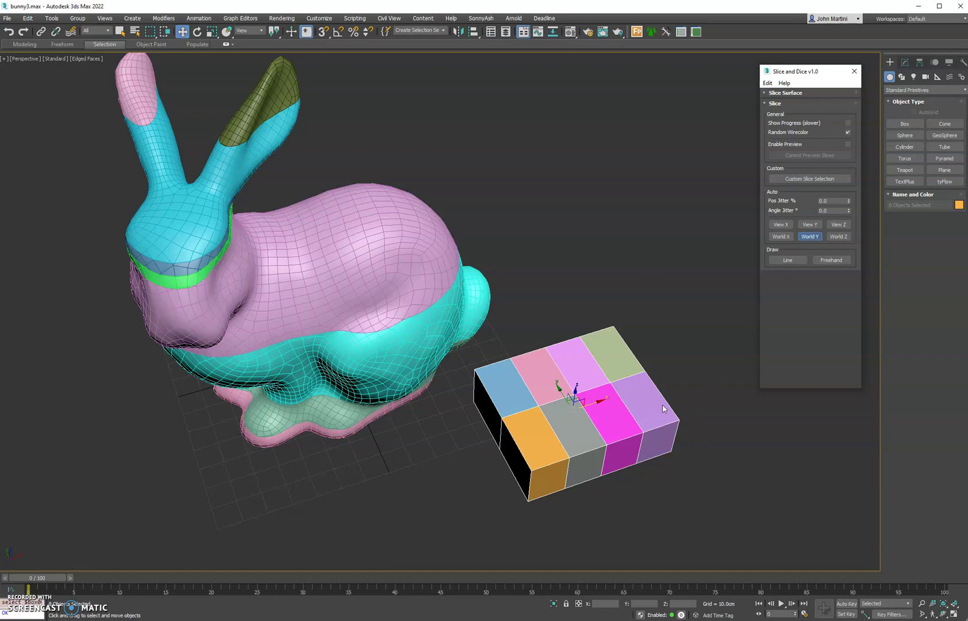
Step: Undo the box's slices level by level until it is a single piece again
left_click(768, 82)
left_click(776, 93)
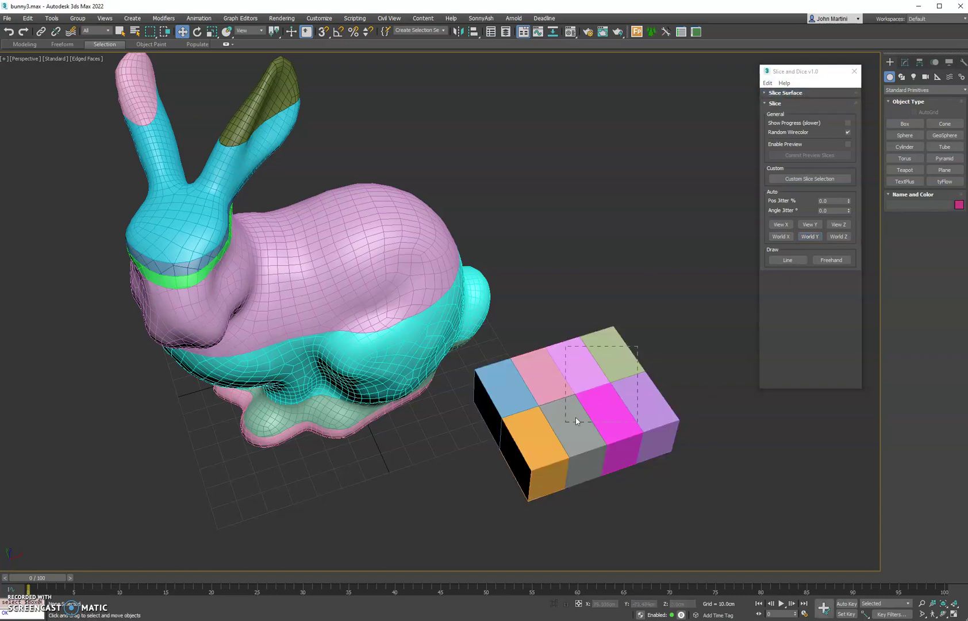
left_click(768, 82)
left_click(776, 94)
left_click_drag(679, 342, 543, 440)
left_click(780, 82)
left_click(777, 94)
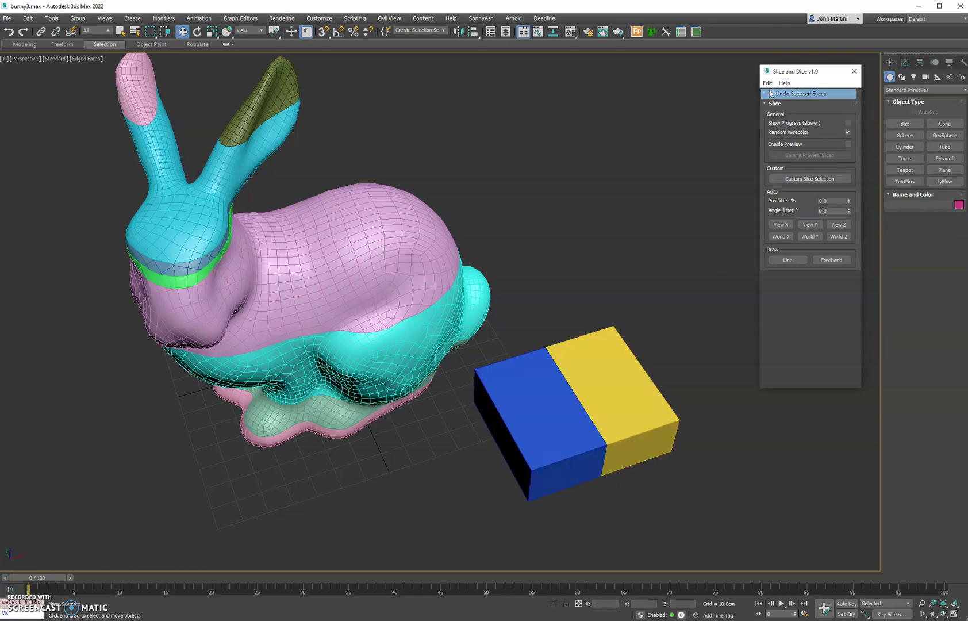
left_click(767, 83)
left_click(776, 94)
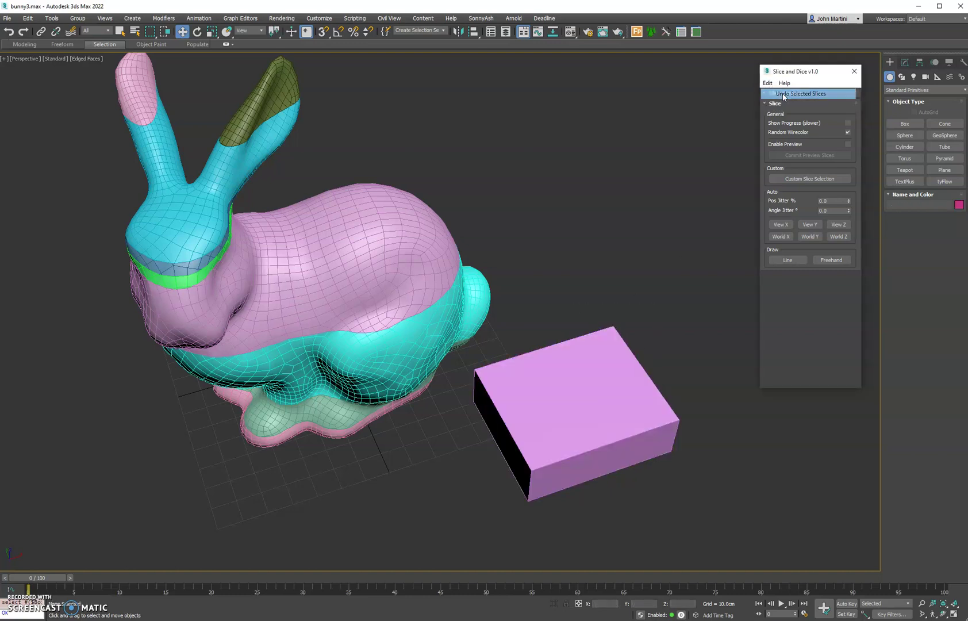
Step: Set position jitter to 25% and angle jitter to 10°, and dice the box with alternating World X and World Y slices
left_click(838, 201)
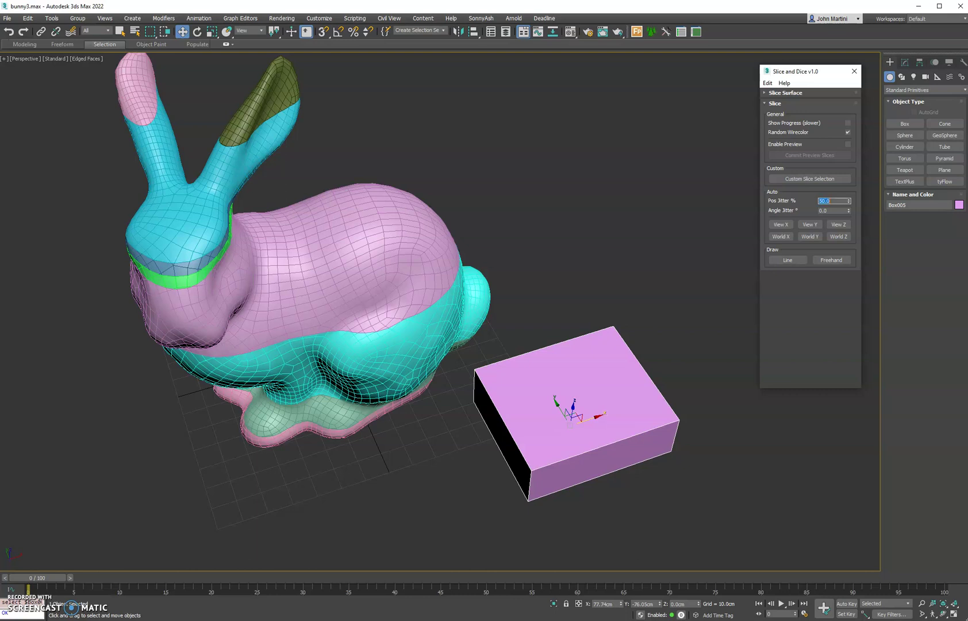
key("Tab")
type("1")
left_click(783, 237)
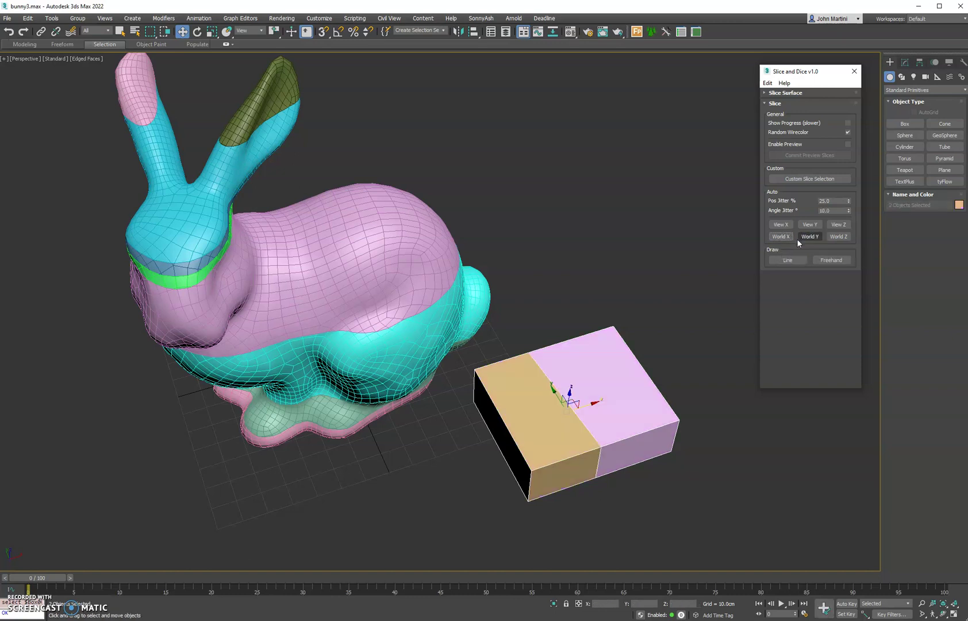
left_click(804, 237)
left_click(781, 236)
left_click(811, 237)
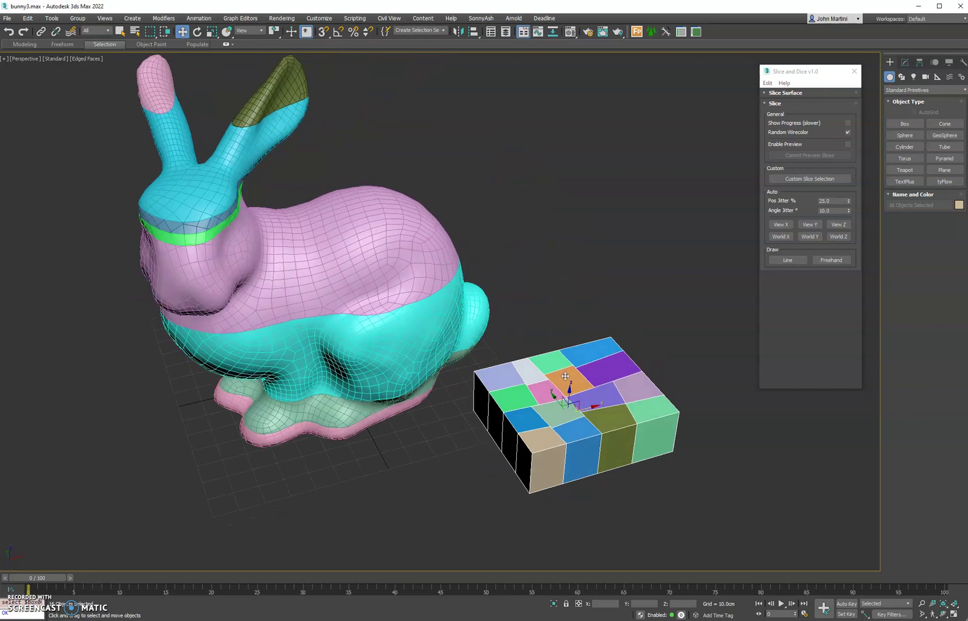
Step: Cut a freehand slice across the diced box pieces
left_click(831, 260)
mouse_move(635, 302)
left_mouse_down()
mouse_move(654, 482)
mouse_move(501, 432)
mouse_move(524, 270)
left_mouse_up()
middle_click_drag(589, 266, 643, 288, "alt")
scroll(570, 278, "down", 3)
scroll(643, 289, "up", 1)
Step: Select all the pieces of the diced box and delete them
left_click(567, 303)
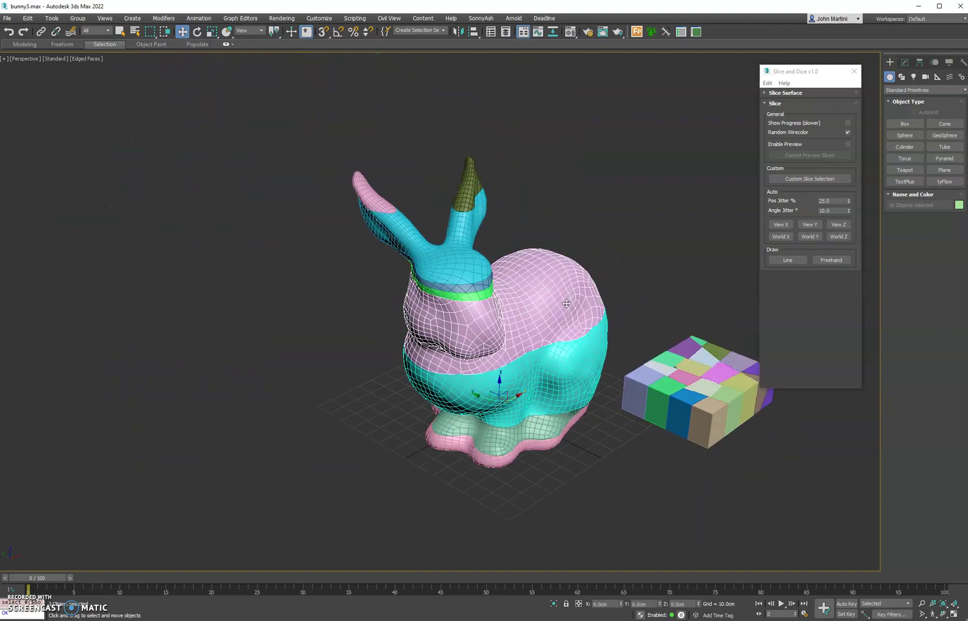
middle_click_drag(567, 303, 655, 281, "alt")
scroll(655, 281, "up", 1)
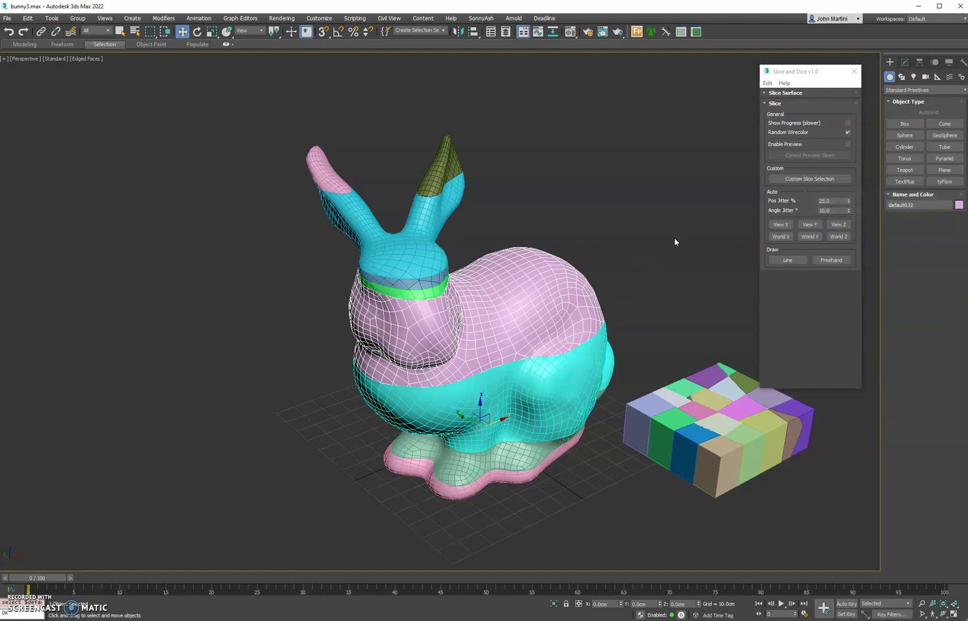
left_click_drag(678, 397, 817, 494)
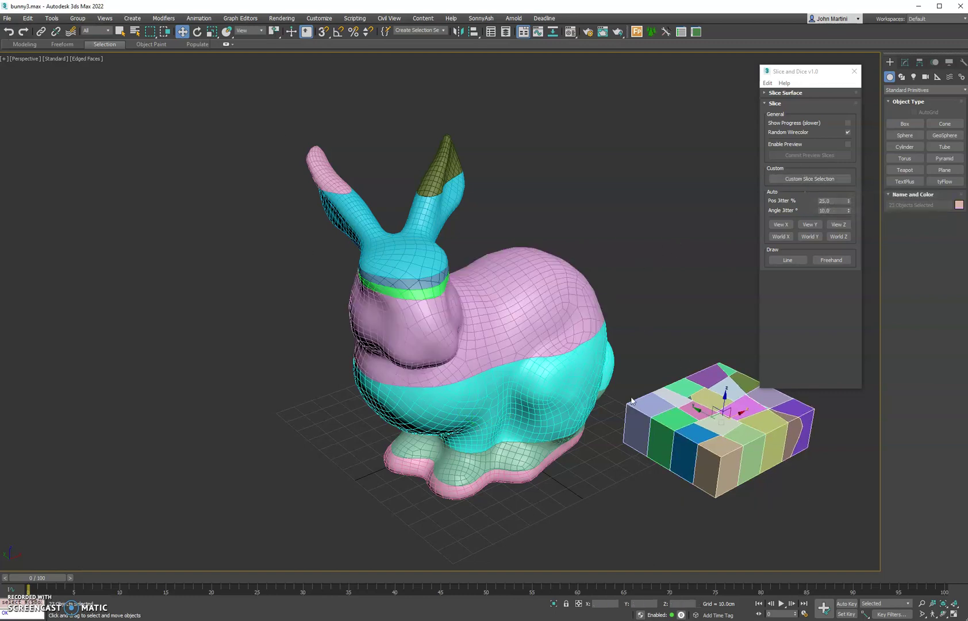
key("Delete")
Step: Select all the bunny pieces and undo their slices repeatedly until the original mesh is restored
left_click_drag(605, 457, 424, 226)
left_click_drag(654, 446, 654, 446)
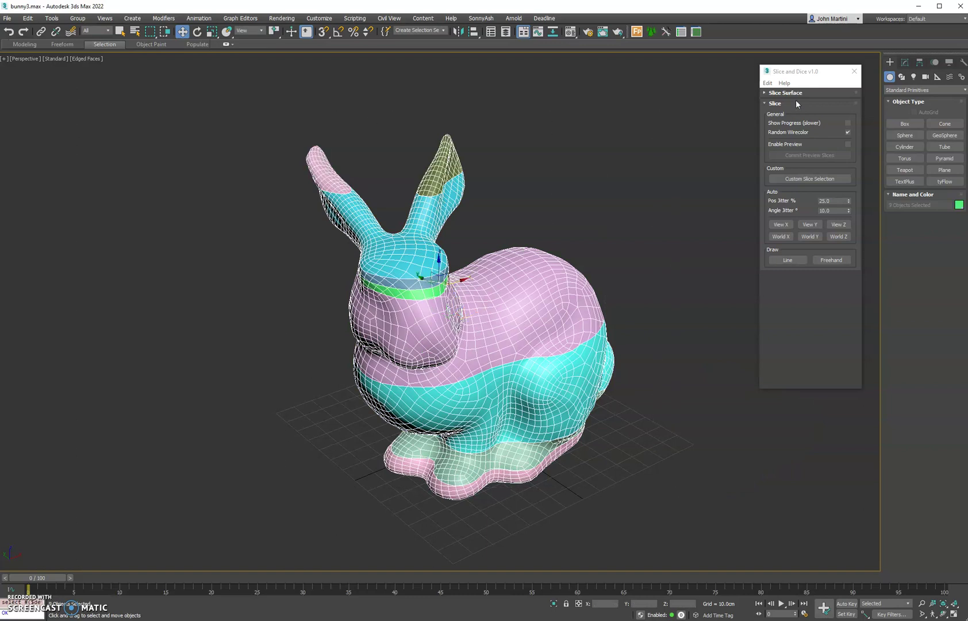
left_click(768, 83)
left_click(782, 93)
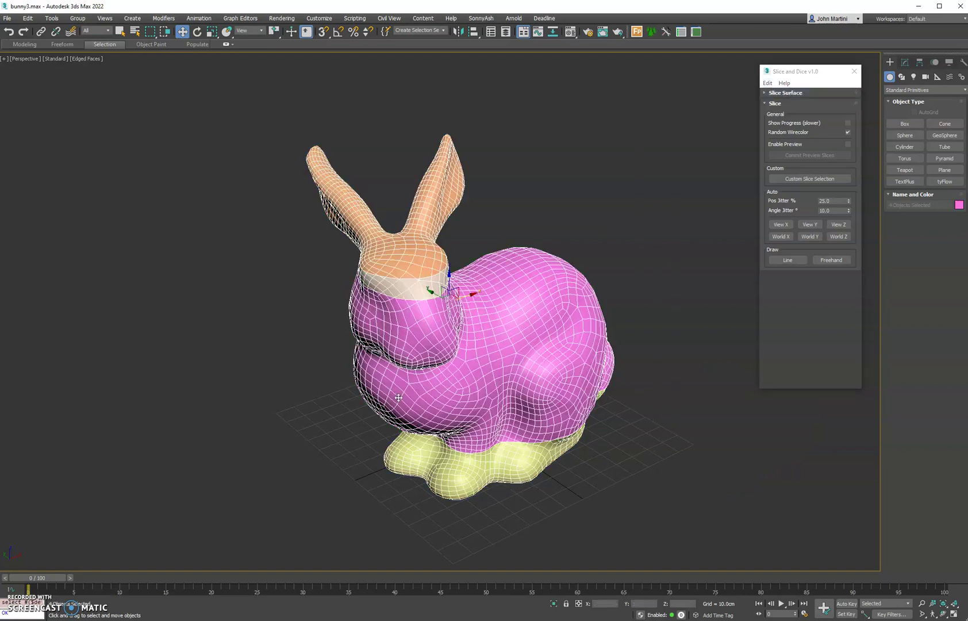
left_click(768, 83)
left_click(778, 93)
left_click(768, 83)
left_click(775, 94)
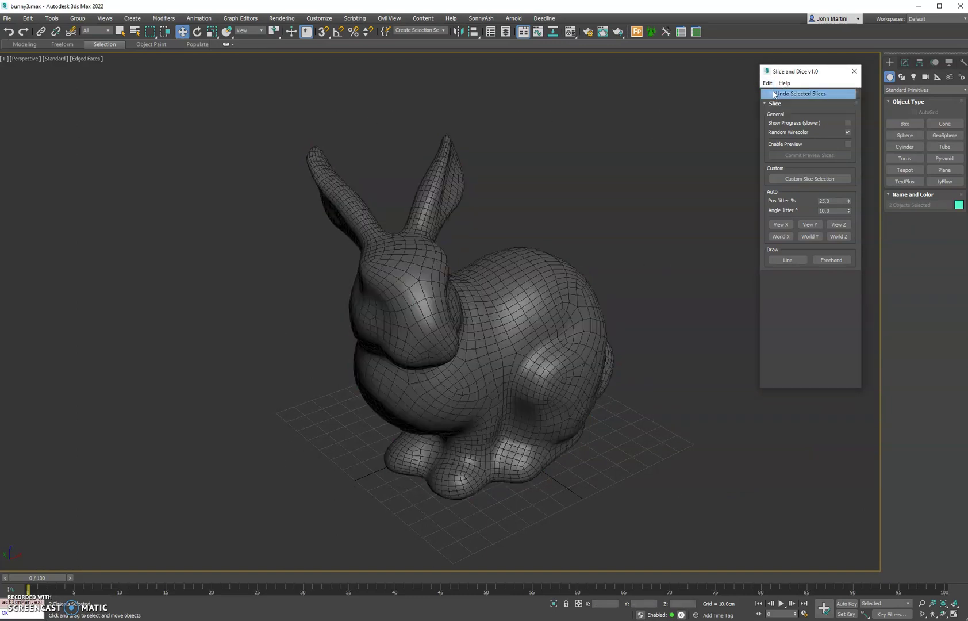
Step: Create a sphere and raise it so that it overlaps the bunny's back
left_click(904, 136)
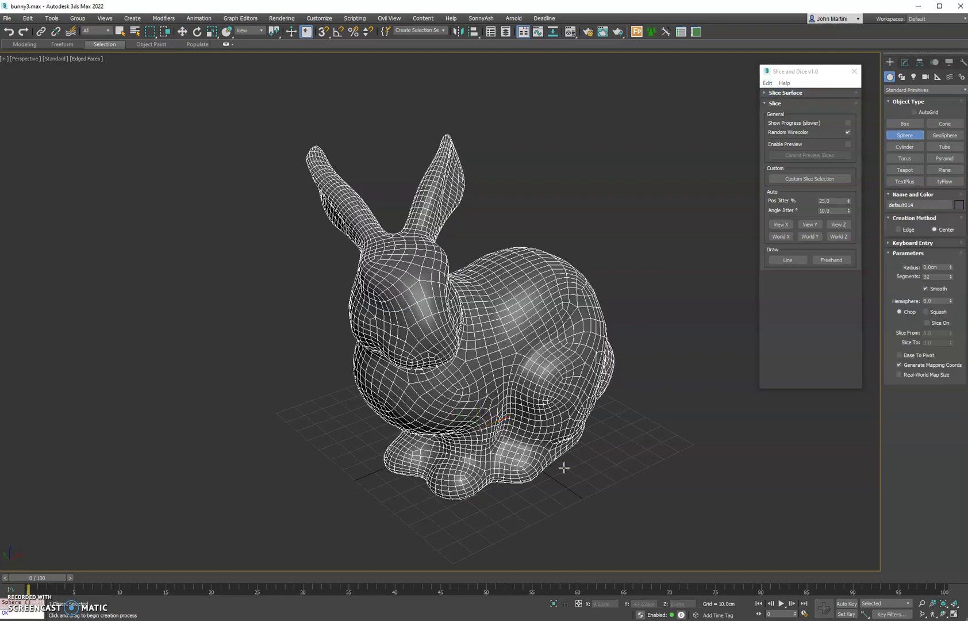
left_click_drag(594, 440, 573, 237)
key("w")
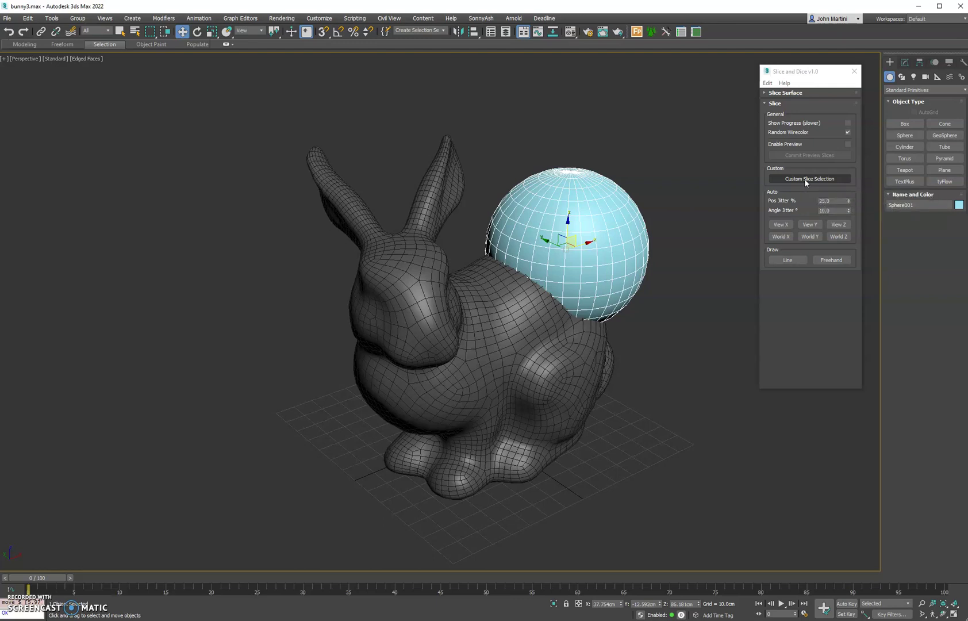
Step: Designate the sphere as a custom slicer object and select it together with the bunny
left_click(806, 179)
right_click(818, 179)
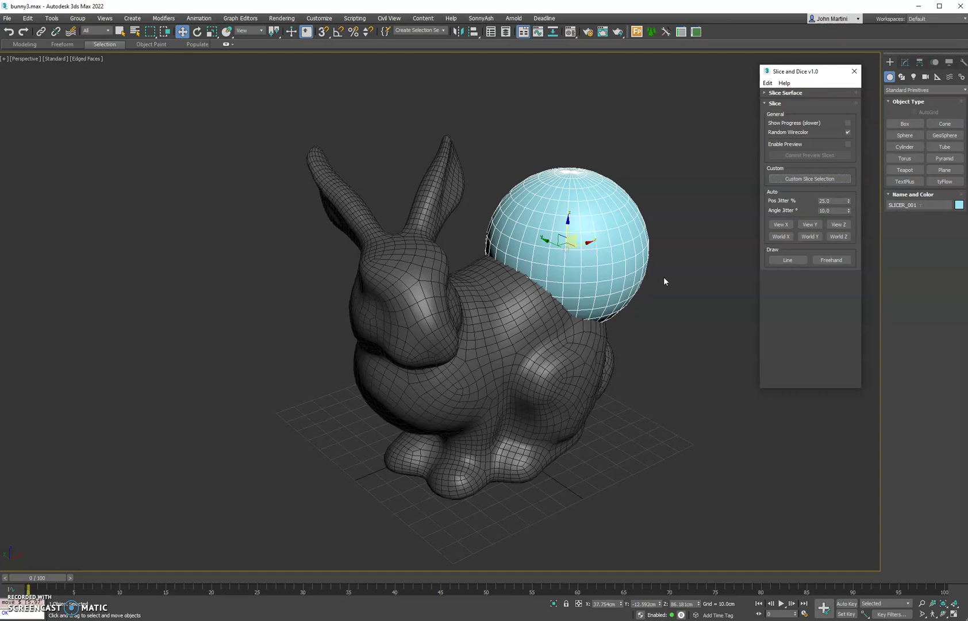
left_click_drag(664, 178, 364, 480)
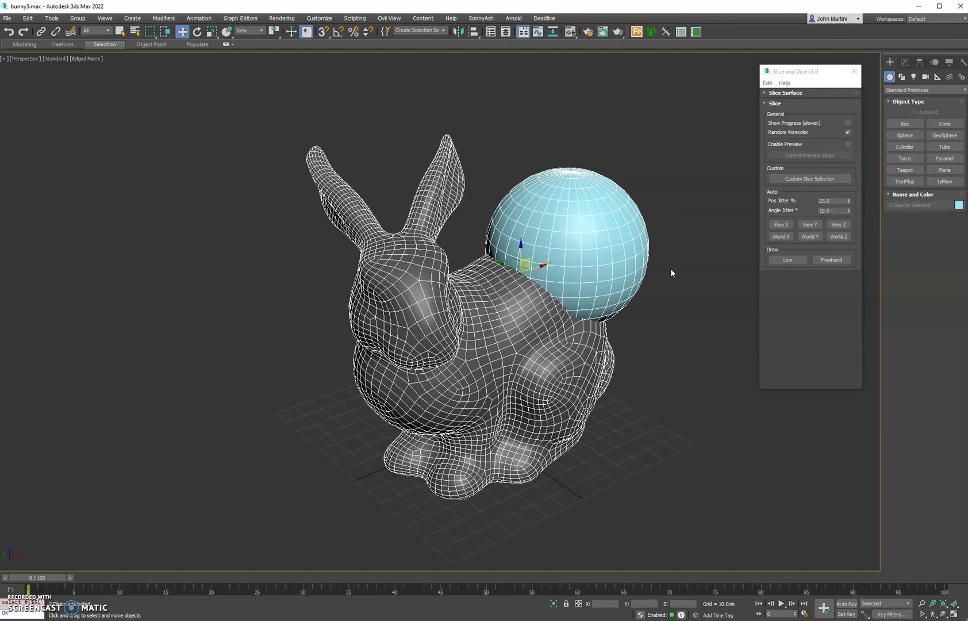
left_click(906, 124)
left_click_drag(609, 403, 594, 463)
right_click(594, 464)
Step: Clone the bunny and position the copy on the far side of the sphere so that they overlap
left_click(494, 354)
middle_click_drag(564, 281, 441, 284)
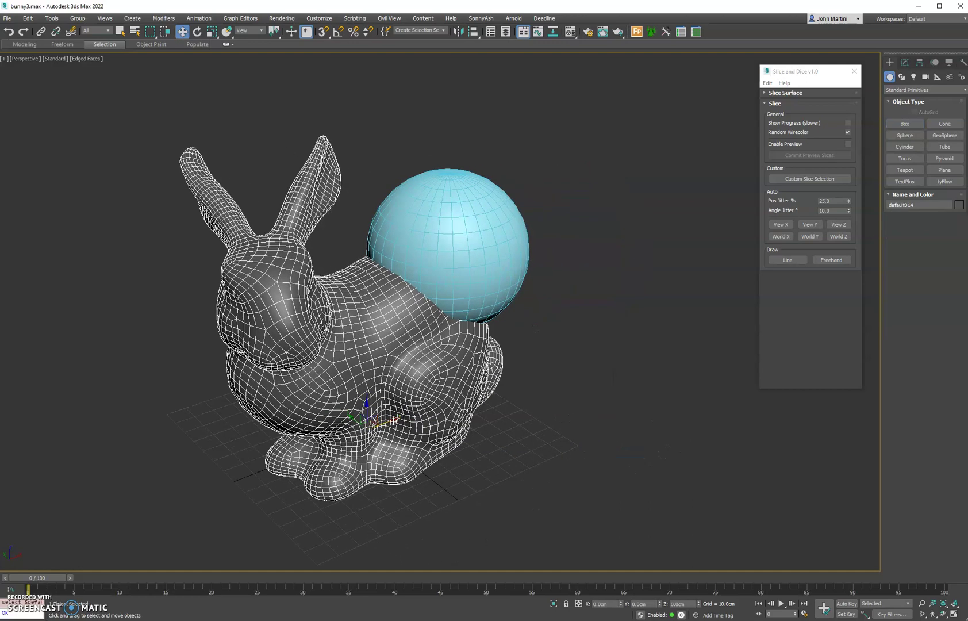
left_click_drag(393, 421, 635, 313, "shift")
key("Return")
middle_click_drag(642, 299, 608, 285, "alt")
left_click_drag(634, 350, 586, 349)
Step: Custom-slice both bunnies with the slicer sphere and delete the sphere
middle_click_drag(585, 349, 439, 240, "alt")
left_click_drag(442, 216, 402, 165)
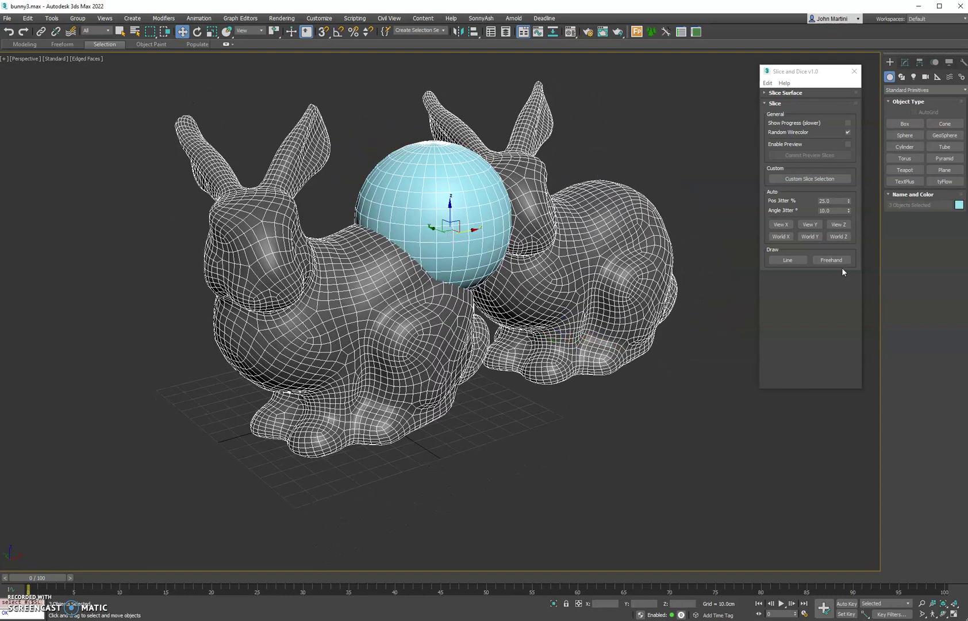
left_click(799, 179)
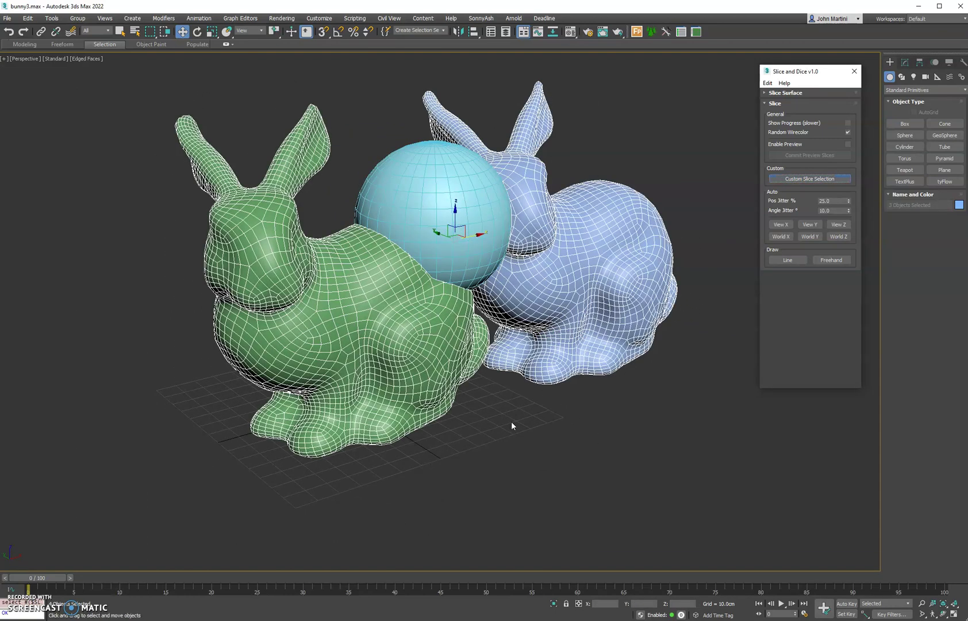
middle_click_drag(533, 282, 538, 317)
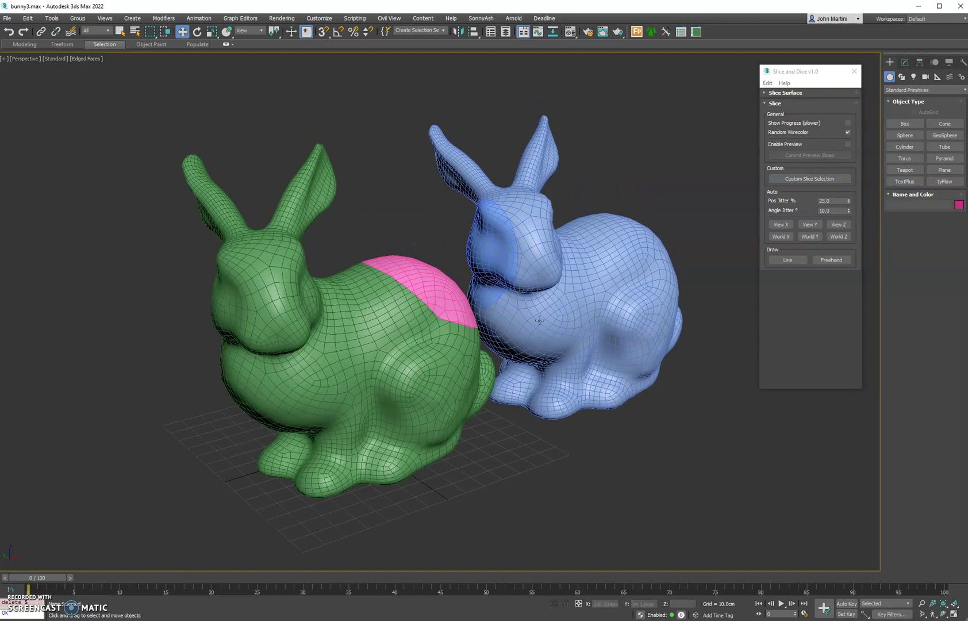
Step: Move the cut piece off the first bunny's back to check the slice, undo the move and clear the selection
left_click_drag(430, 289, 530, 258)
key("ctrl+z")
middle_click_drag(523, 286, 500, 279, "alt")
left_click(589, 469)
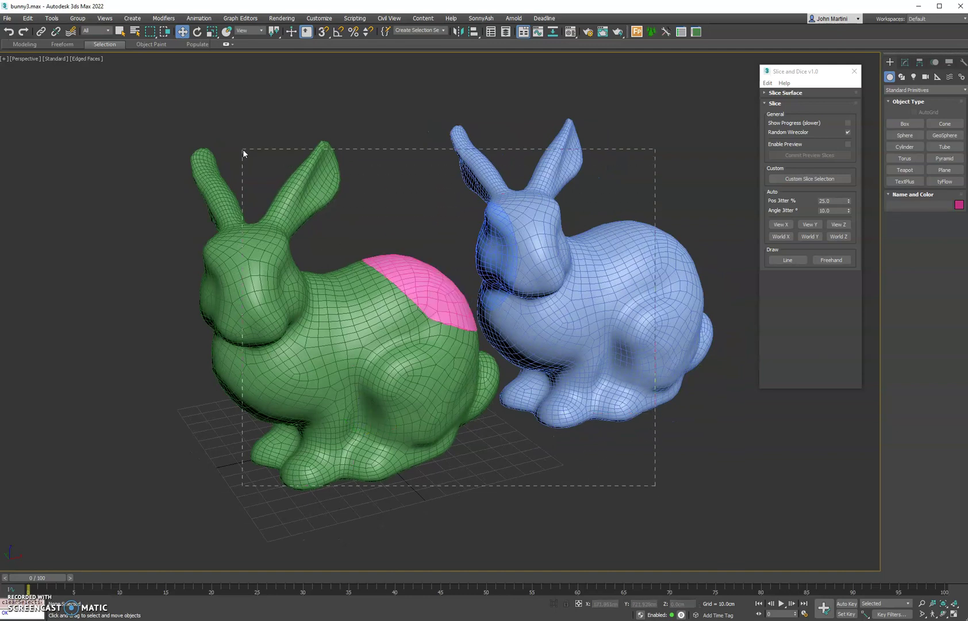
Step: Delete the first bunny's pieces and undo the slices on the remaining bunny copy
left_click_drag(243, 152, 283, 151)
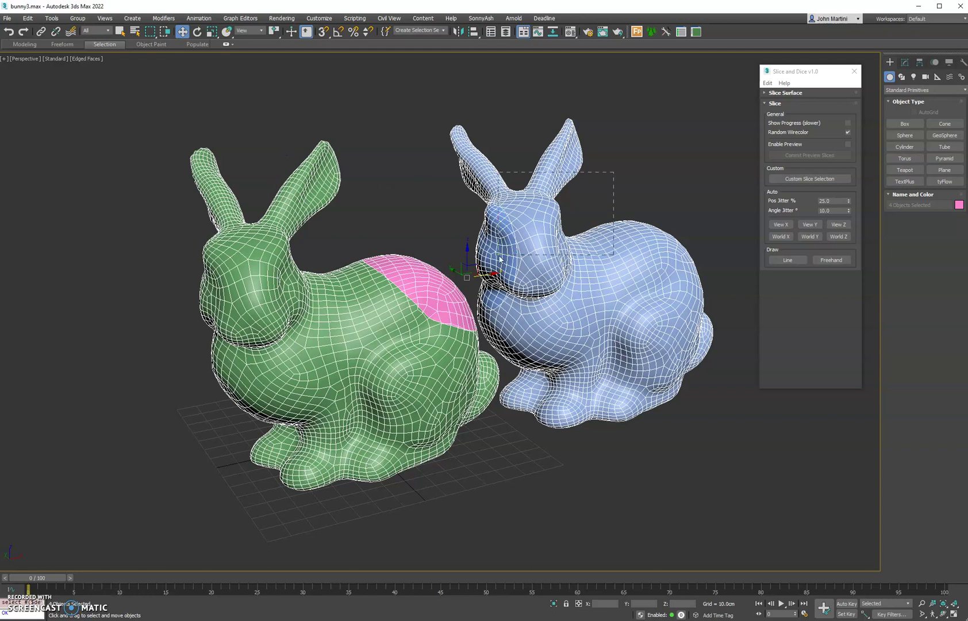
left_click_drag(500, 259, 498, 261)
key("Delete")
left_click_drag(425, 222, 368, 304)
left_click(768, 83)
left_click(789, 94)
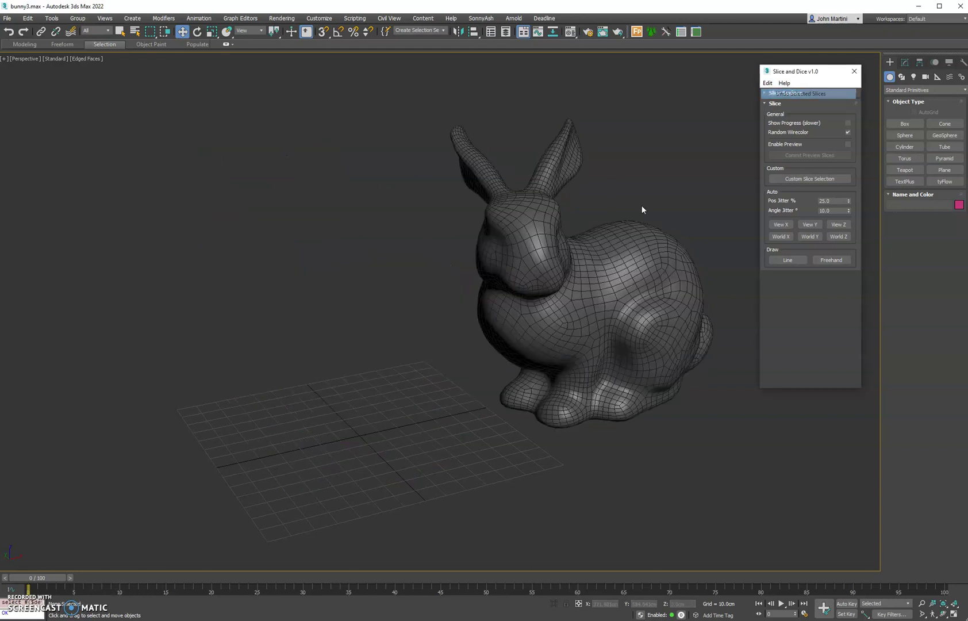
Step: Reset the remaining bunny's X position to 0 cm and hide the edged faces
key("ctrl+a")
right_click(622, 603)
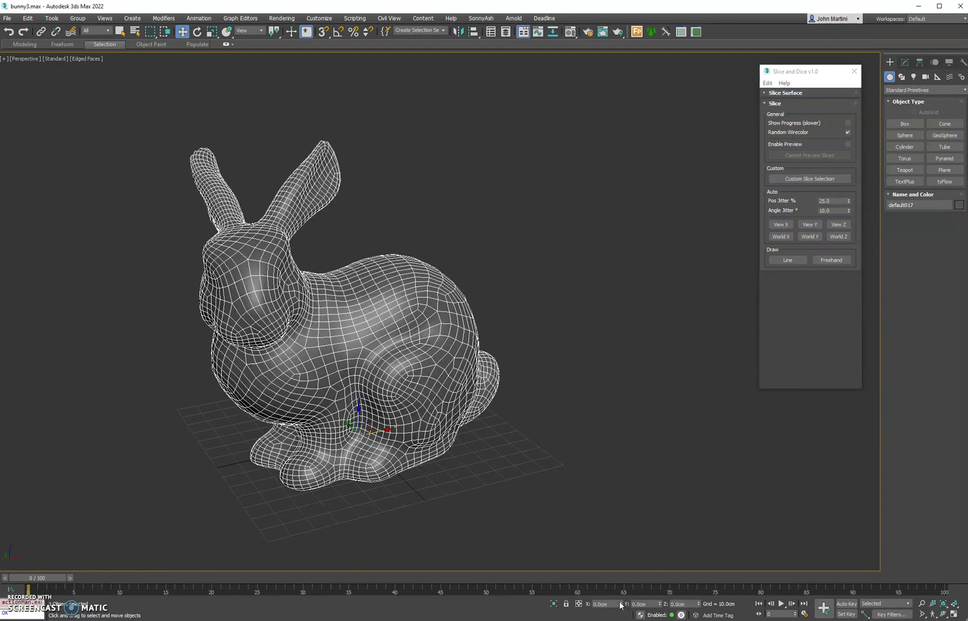
middle_click_drag(503, 325, 581, 329)
key("F4")
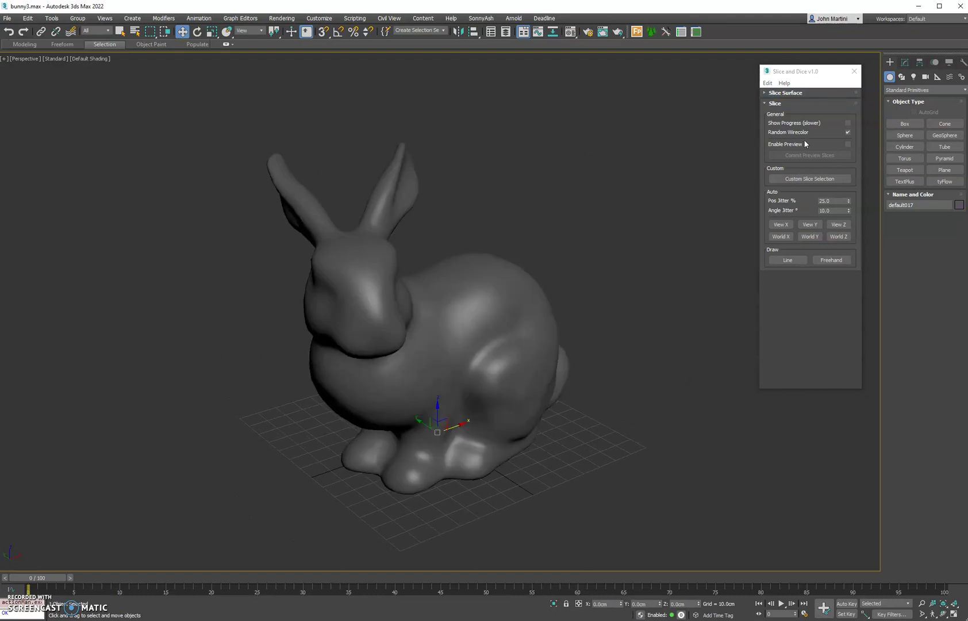
Step: Cut the bunny freehand across its face and body, turn off Random Wirecolor, and cut both pieces freehand from above the back down to the feet
left_click(831, 260)
left_click_drag(180, 239, 685, 389)
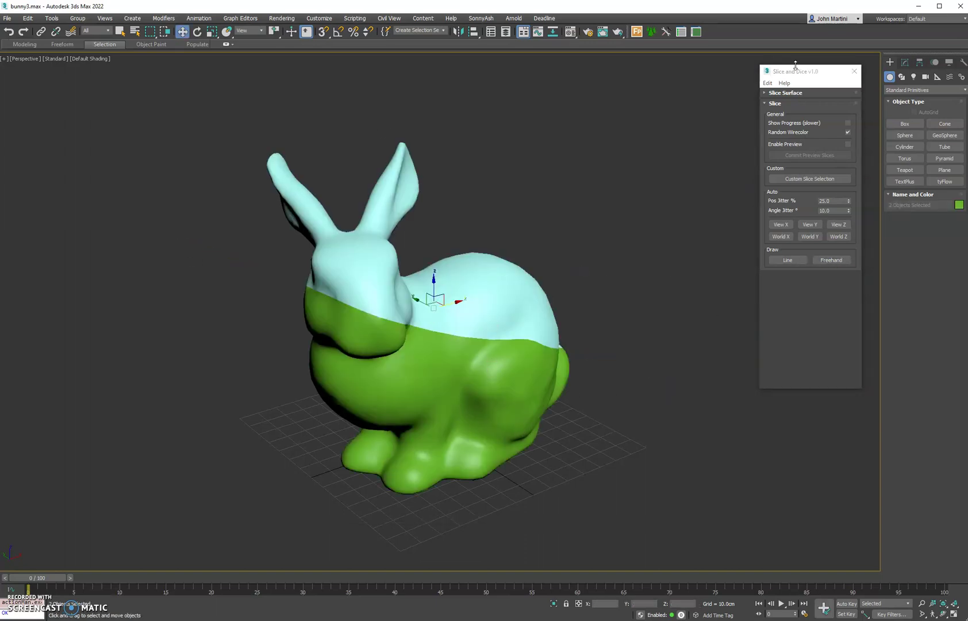
left_click(768, 84)
left_click(805, 77)
left_click(832, 260)
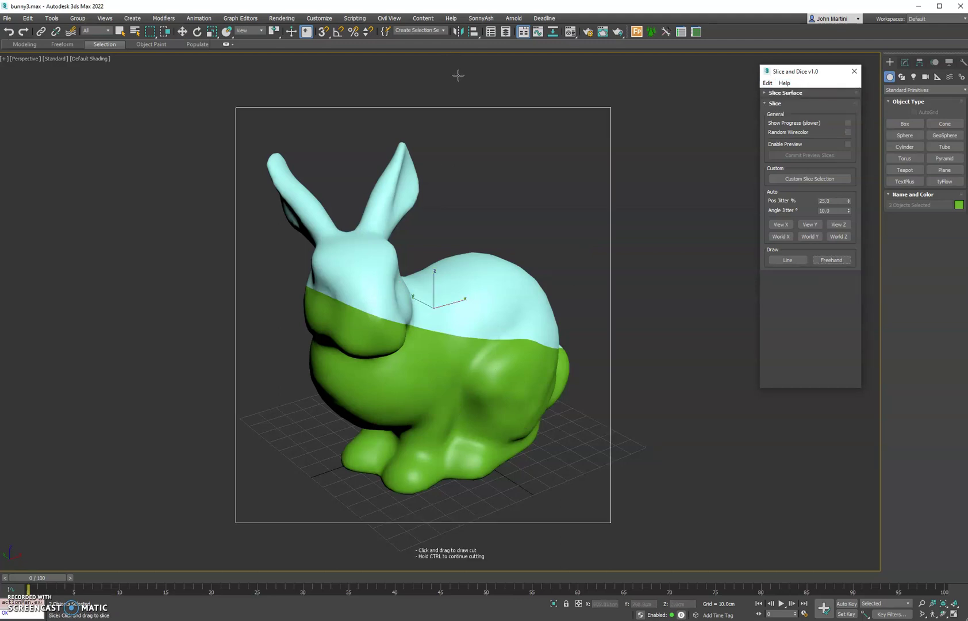
mouse_move(446, 93)
left_mouse_down()
mouse_move(438, 477)
mouse_move(494, 554)
left_mouse_up()
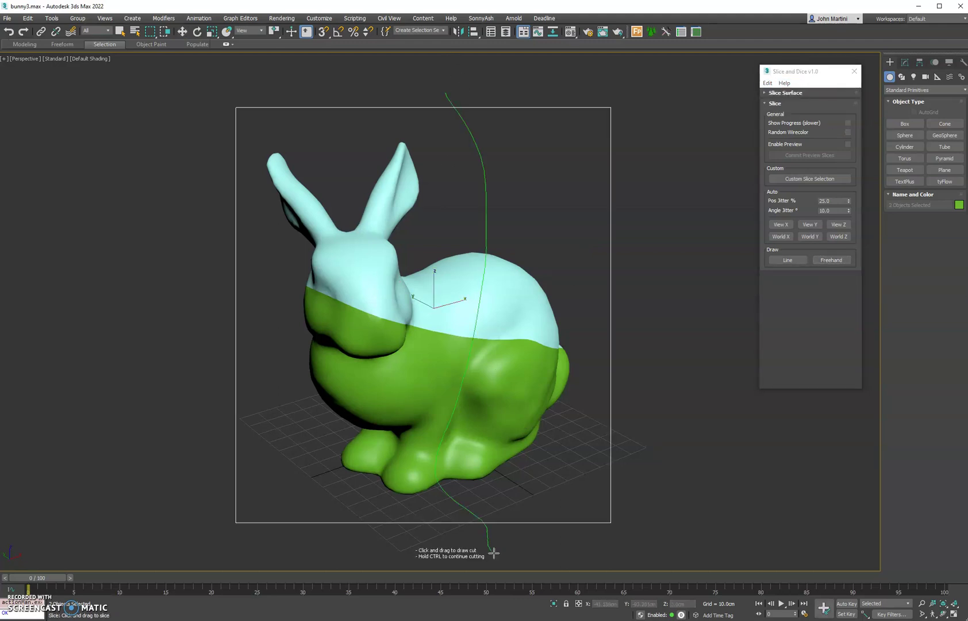
Step: Show edged faces and move the sliced pieces apart to separate the bunny's front and rear portions
mouse_move(521, 298)
middle_mouse_down("alt")
mouse_move(495, 299)
mouse_move(514, 305)
middle_mouse_up("alt")
key("F4")
left_click(516, 302)
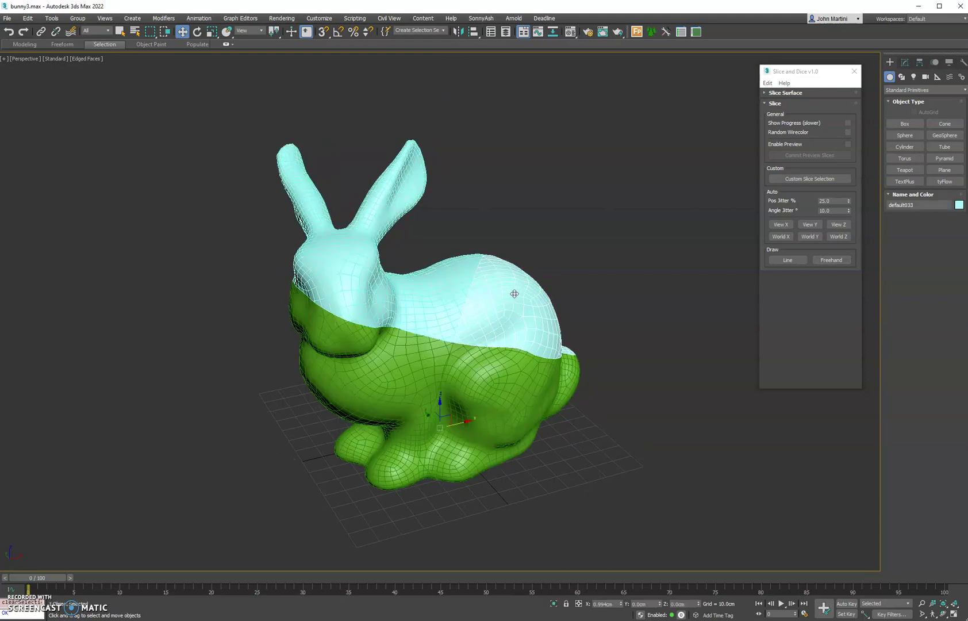
left_click_drag(514, 292, 572, 282)
left_click_drag(470, 286, 437, 292)
left_click_drag(481, 380, 603, 376)
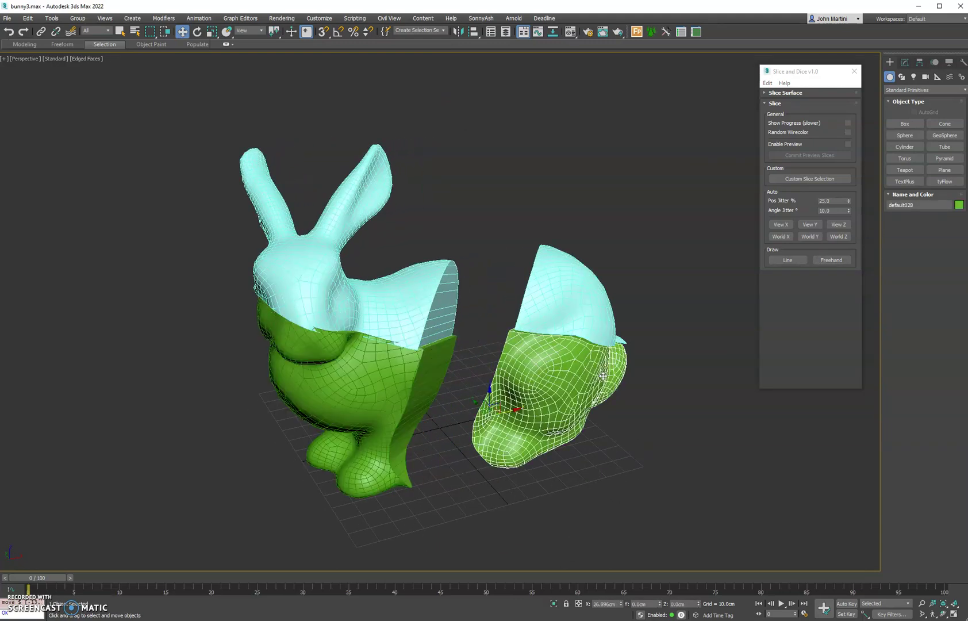
Step: Undo the slices on the lower and upper pieces step by step until the bunny is whole
left_click(767, 83)
left_click(778, 94)
left_click(768, 83)
left_click(777, 94)
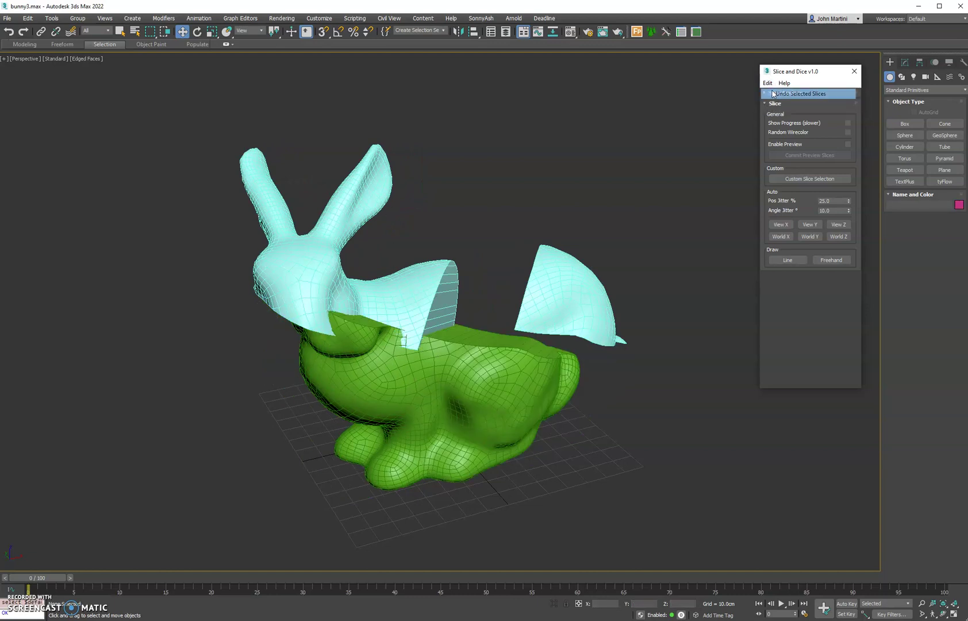
left_click(555, 276)
left_click(768, 83)
left_click(791, 93)
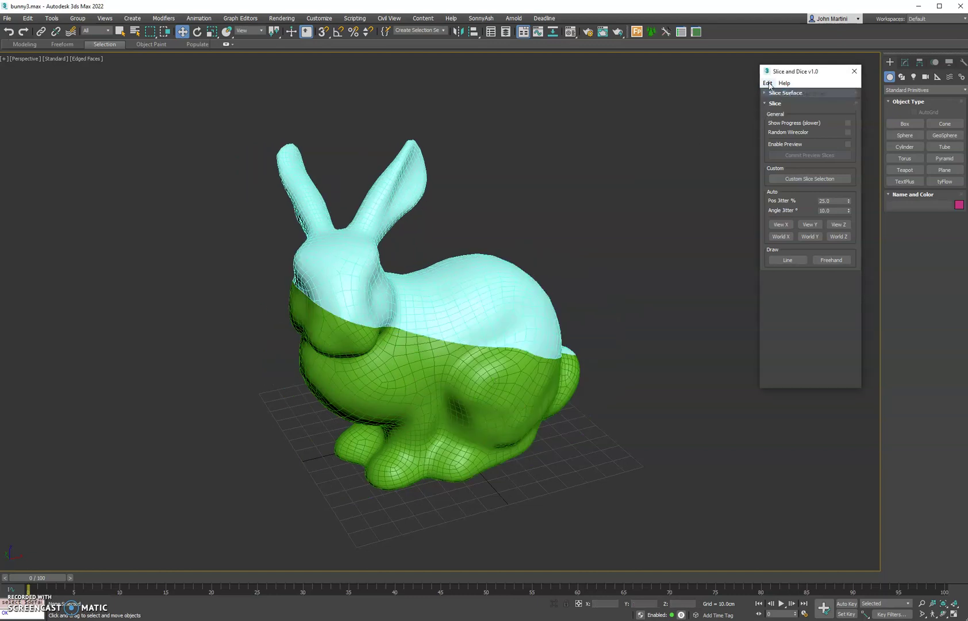
left_click(768, 84)
left_click(776, 94)
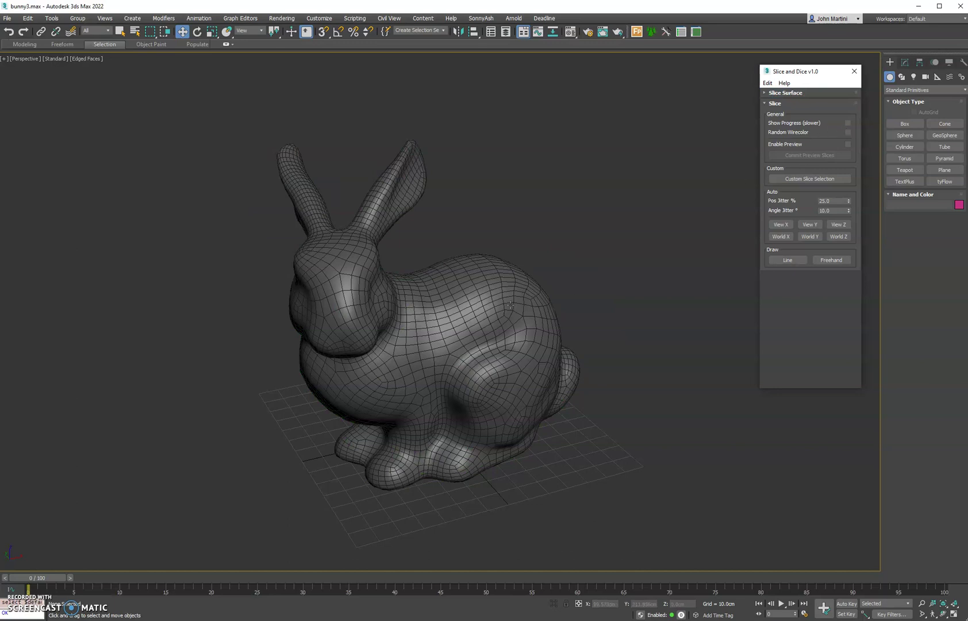
Step: Automatically slice the bunny along world X and world Z with Show Progress on, and switch Show Progress off
left_click(848, 123)
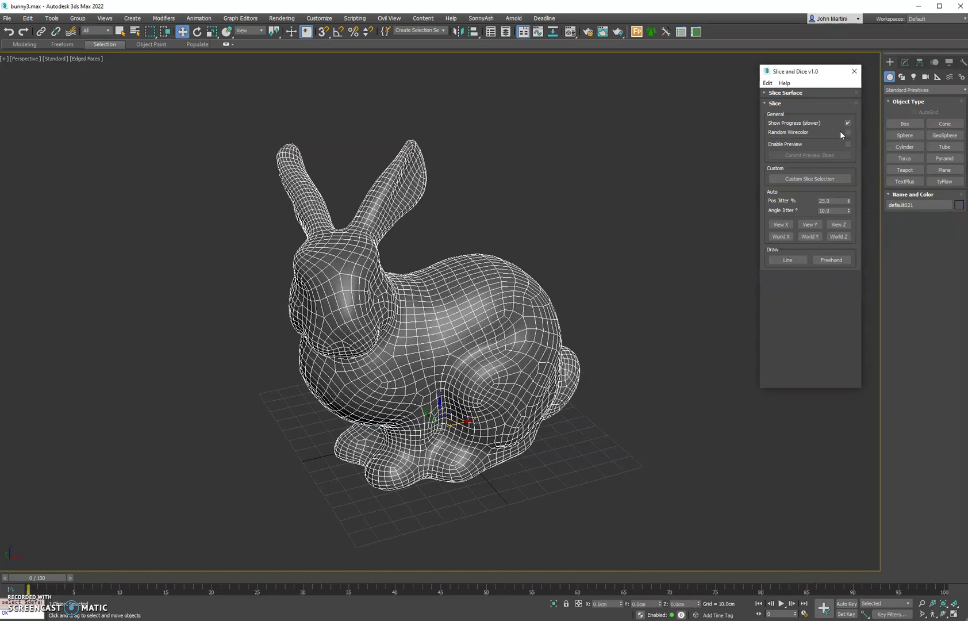
left_click(783, 236)
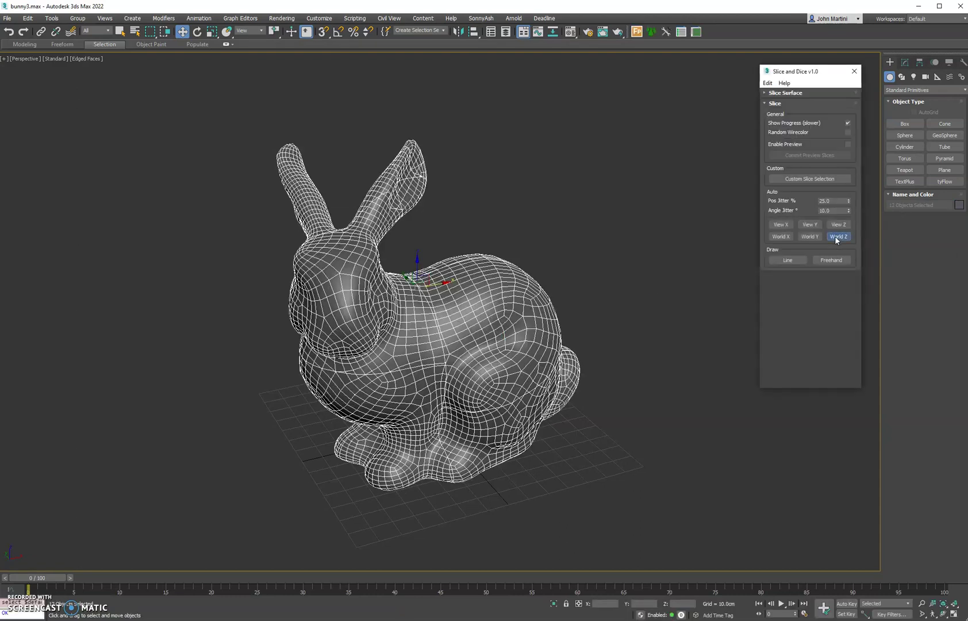
left_click(835, 236)
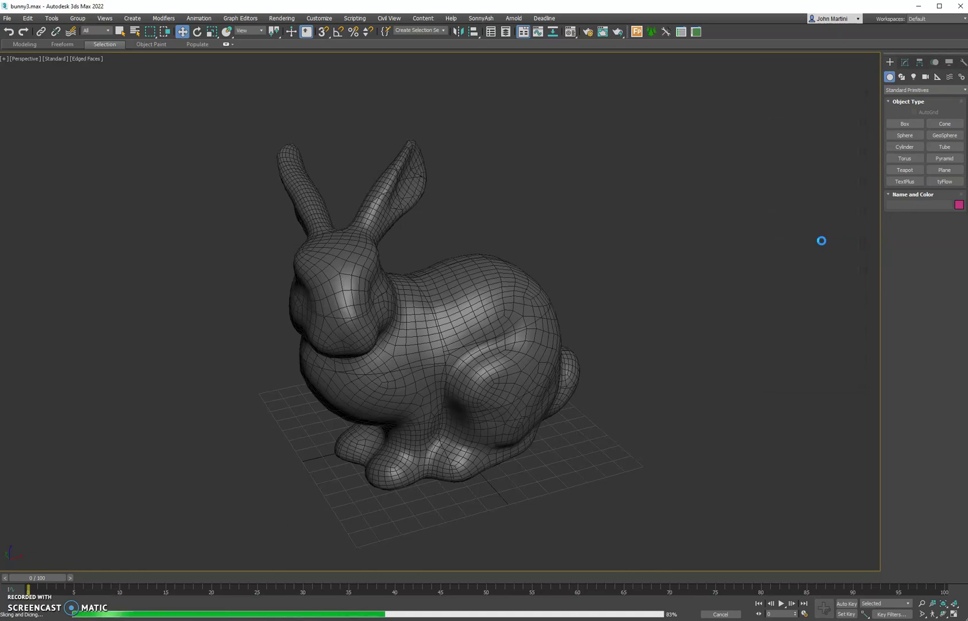
left_click(848, 124)
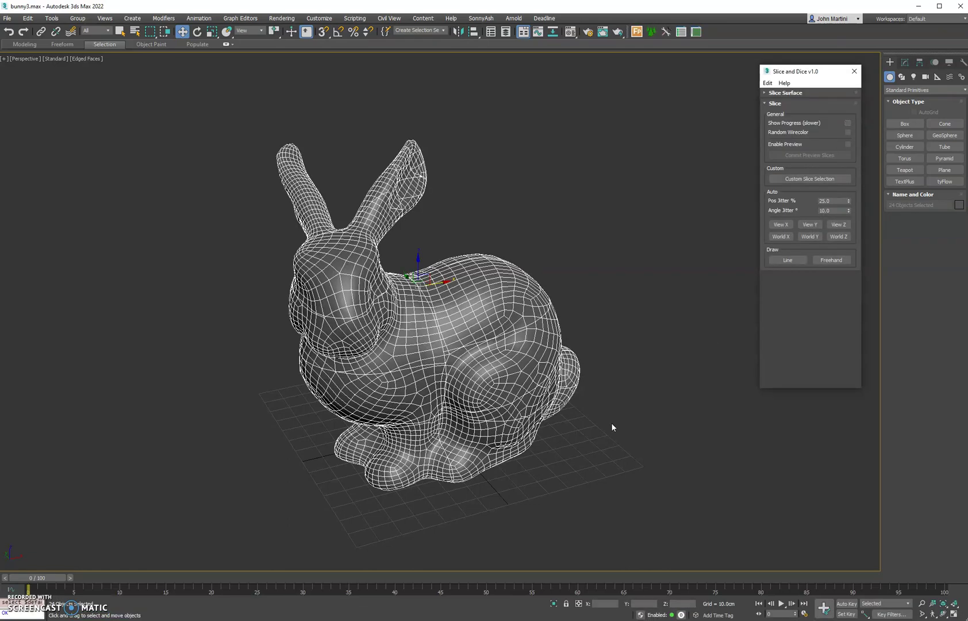
middle_click_drag(495, 344, 516, 346, "alt")
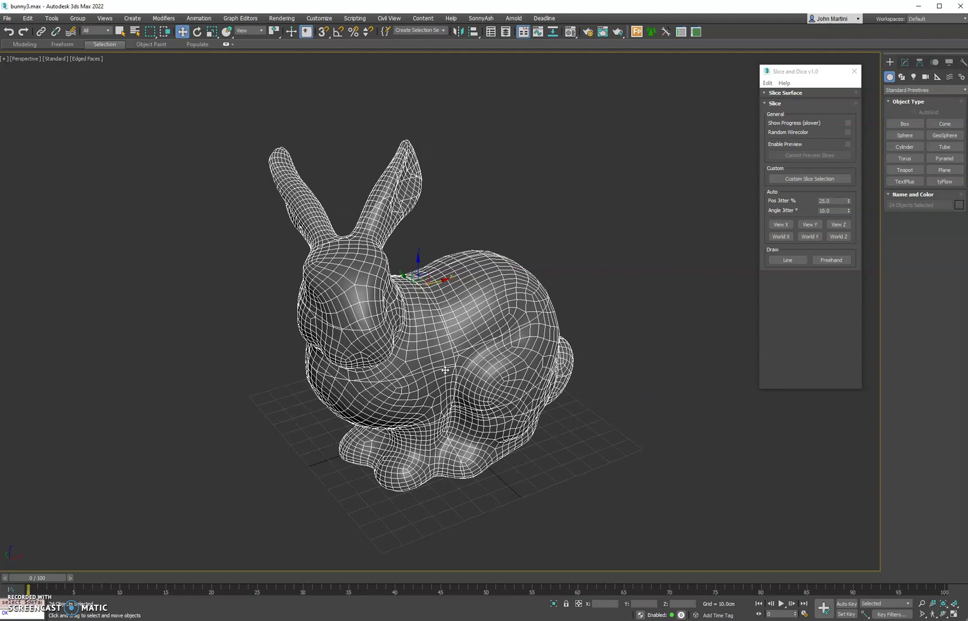
Step: Repeatedly undo the selected automatic slices until the bunny is a single object
left_click(768, 83)
left_click(788, 93)
left_click(767, 83)
left_click(778, 94)
left_click(770, 85)
left_click(778, 94)
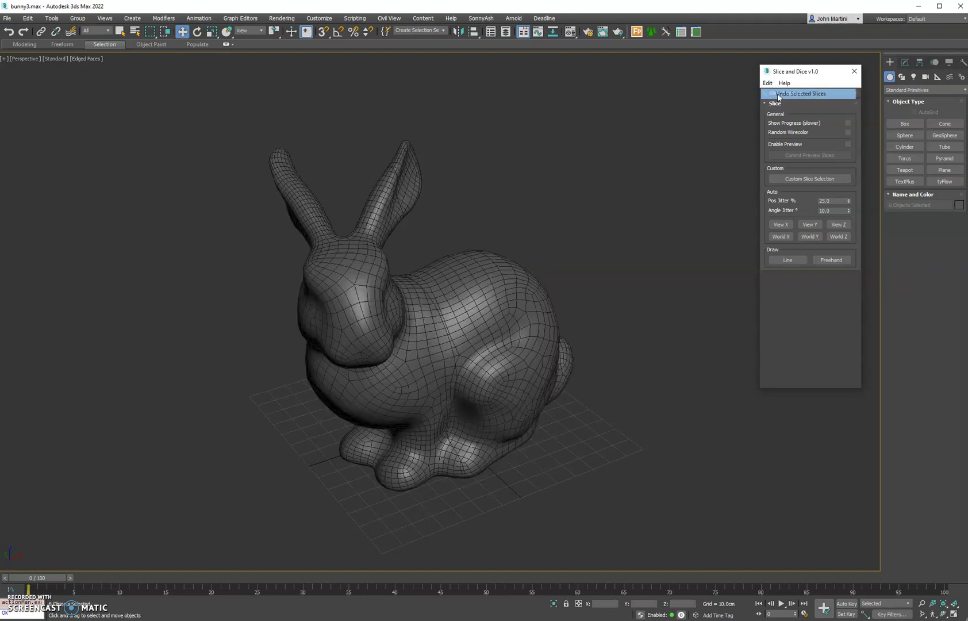
left_click(772, 85)
left_click(777, 93)
left_click(768, 82)
left_click(777, 93)
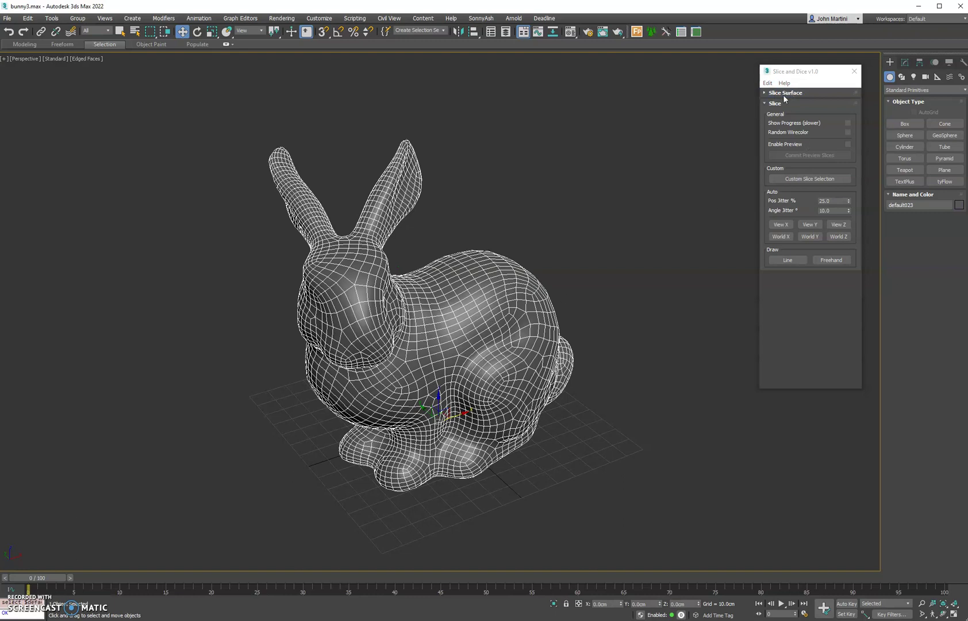
Step: Enable preview for a world Z slice, expand the slice surface settings, and reset position and angle jitter to 0
left_click(848, 145)
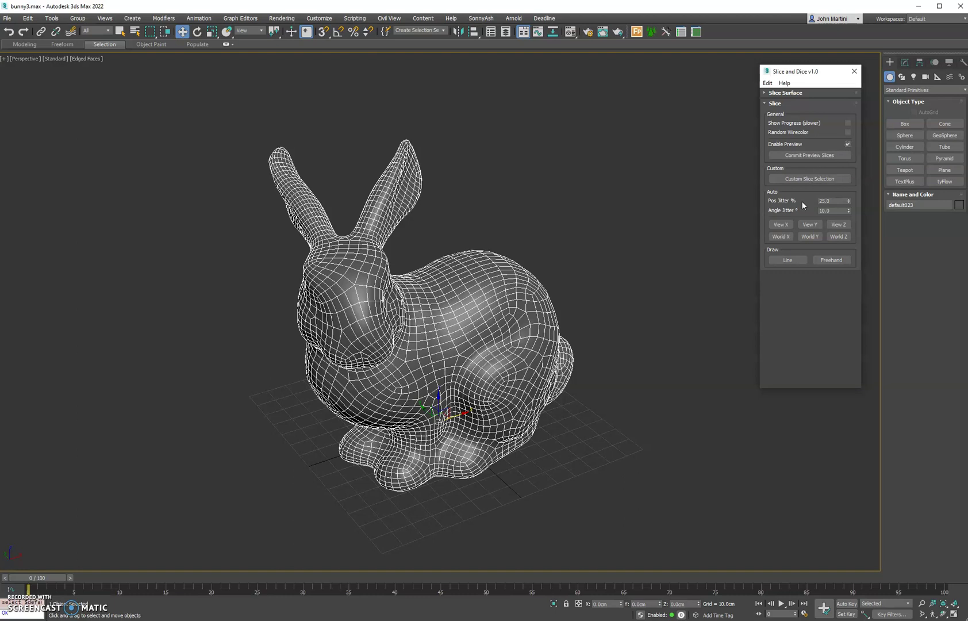
left_click(836, 236)
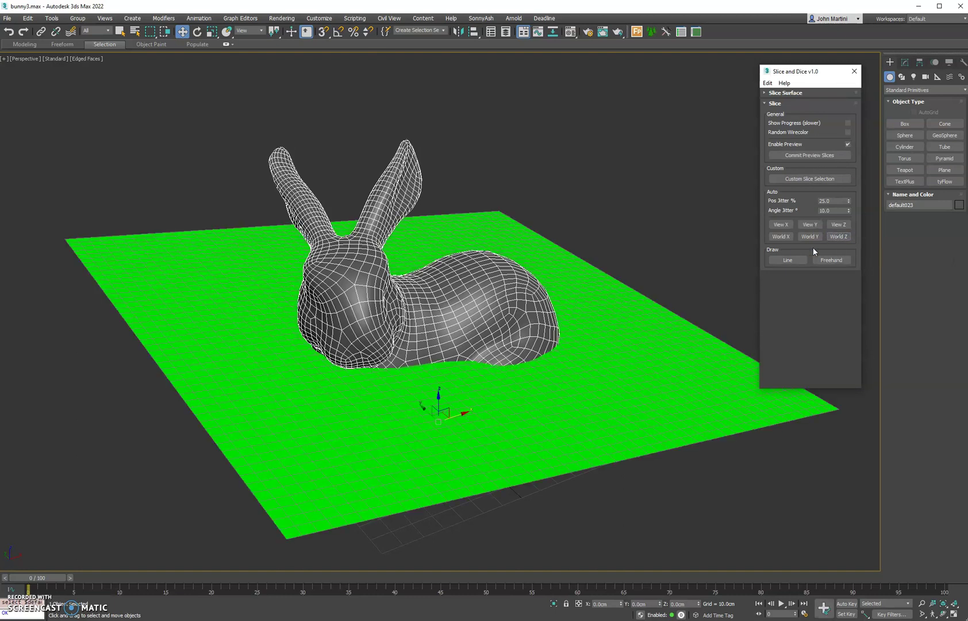
left_click(785, 92)
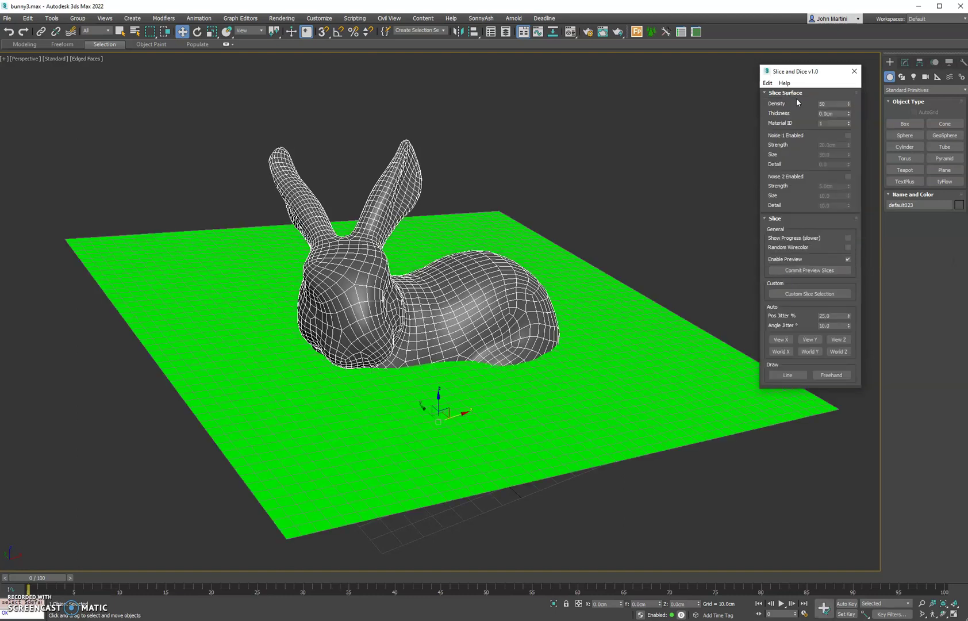
right_click(849, 316)
right_click(848, 326)
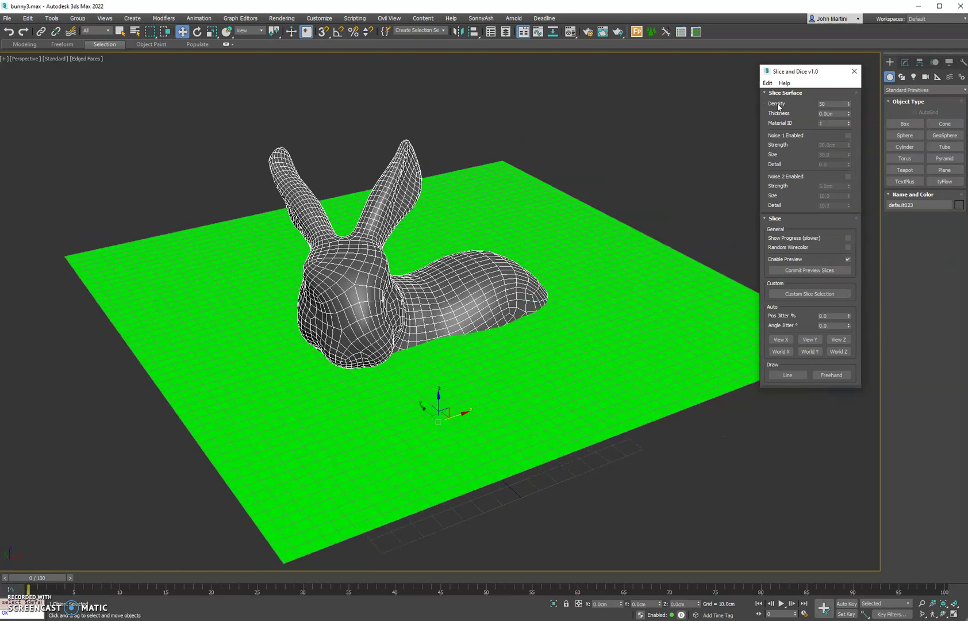
Step: Set the slice surface density to 69 and thickness to 11.5 cm, and commit the previewed slice
left_click_drag(850, 107, 854, 60)
middle_click_drag(591, 287, 699, 295, "alt")
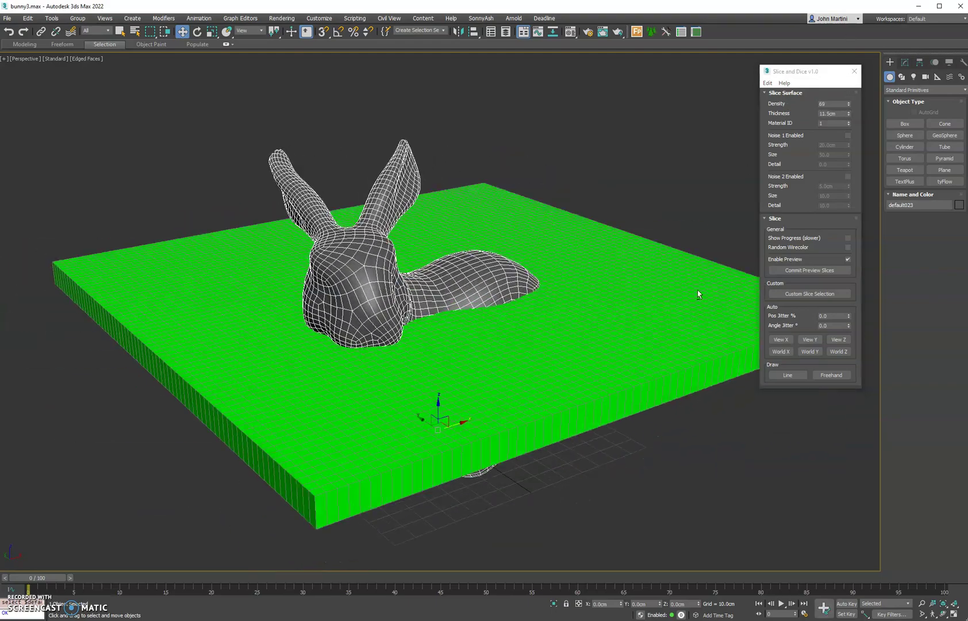
left_click(817, 273)
Step: Move a piece away to check the thick cut, undo the move, and undo the slices on all pieces
left_click_drag(532, 317, 617, 304)
middle_click_drag(617, 304, 625, 325, "alt")
key("ctrl+z")
key("ctrl+a")
left_click(767, 83)
left_click(779, 94)
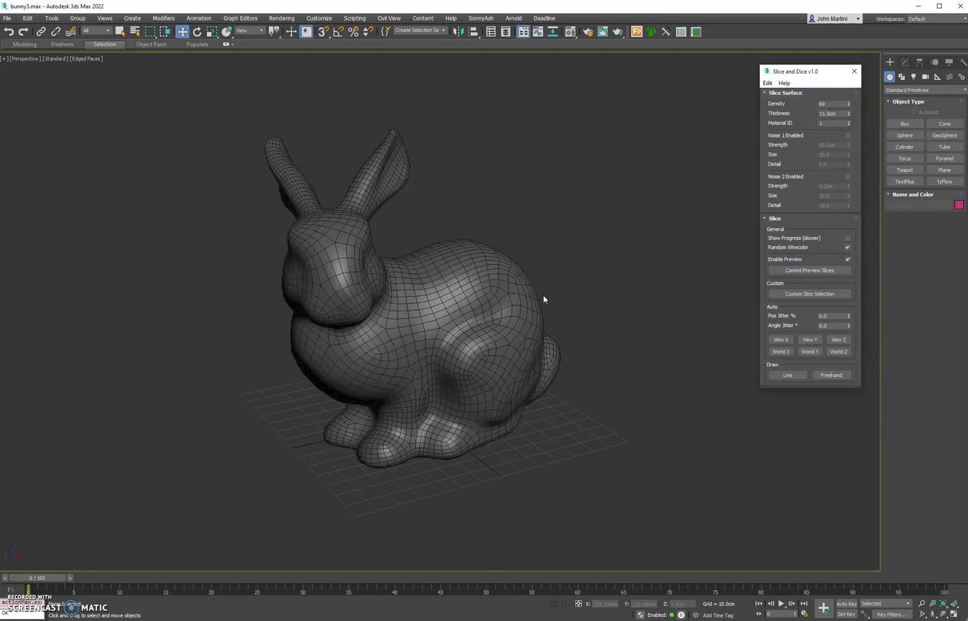
Step: Preview a new world Z slice on the bunny and reset the surface thickness to 0 cm
left_click(506, 308)
middle_click_drag(552, 143, 583, 162)
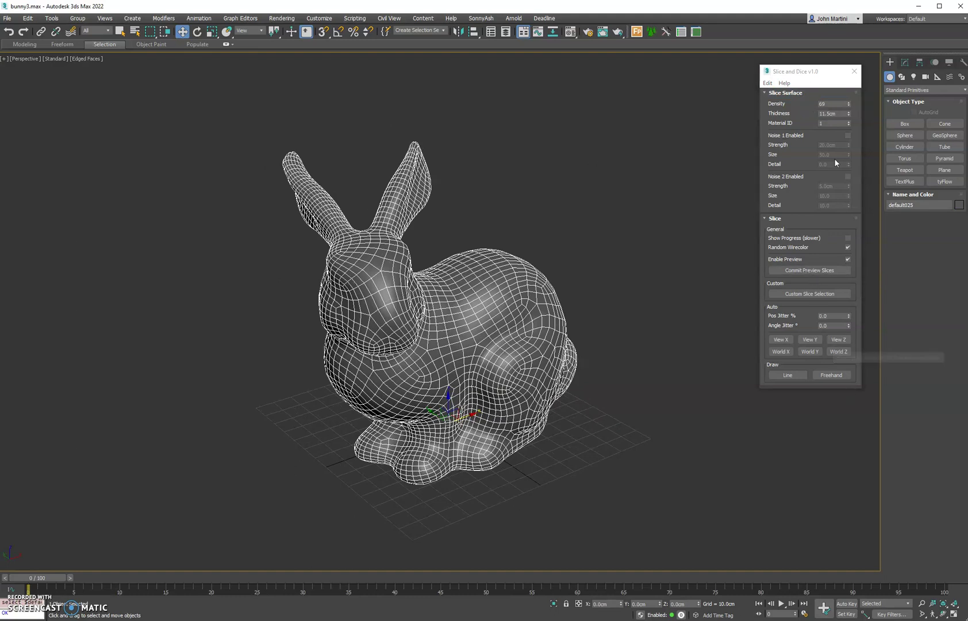
left_click(838, 351)
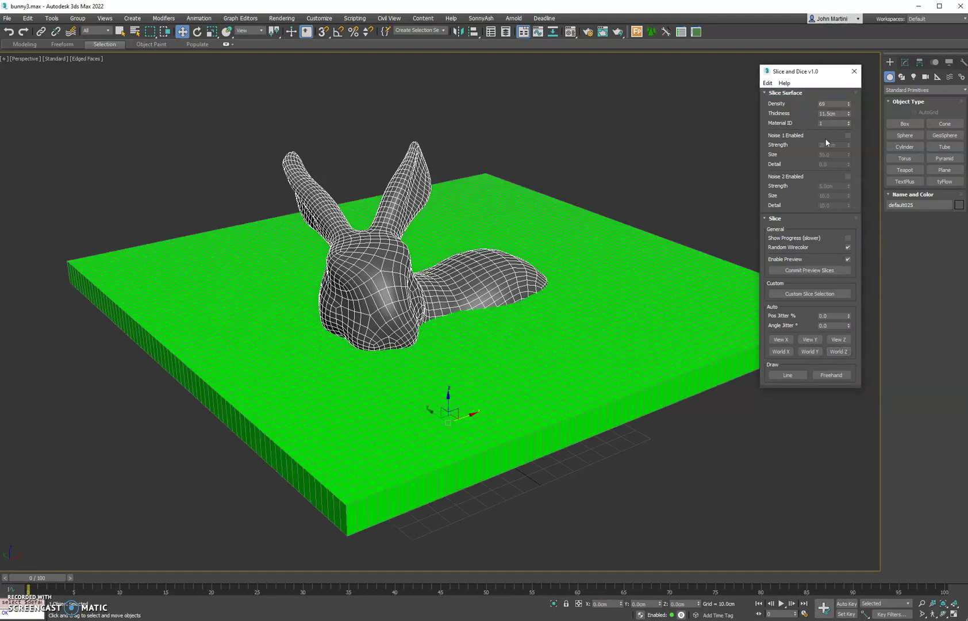
right_click(850, 115)
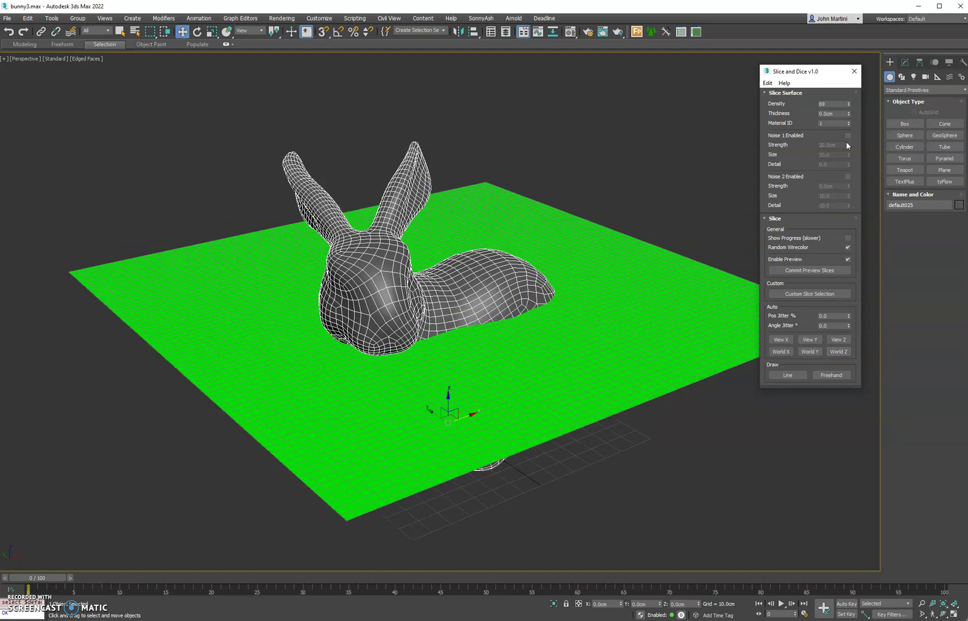
Step: Enable Noise 1 with a strength of 45.3 cm and a size of 33.8, and commit the previewed slice
left_click(847, 136)
mouse_move(849, 145)
left_mouse_down()
mouse_move(838, 4)
mouse_move(854, 71)
left_mouse_up()
left_click_drag(849, 155, 865, 231)
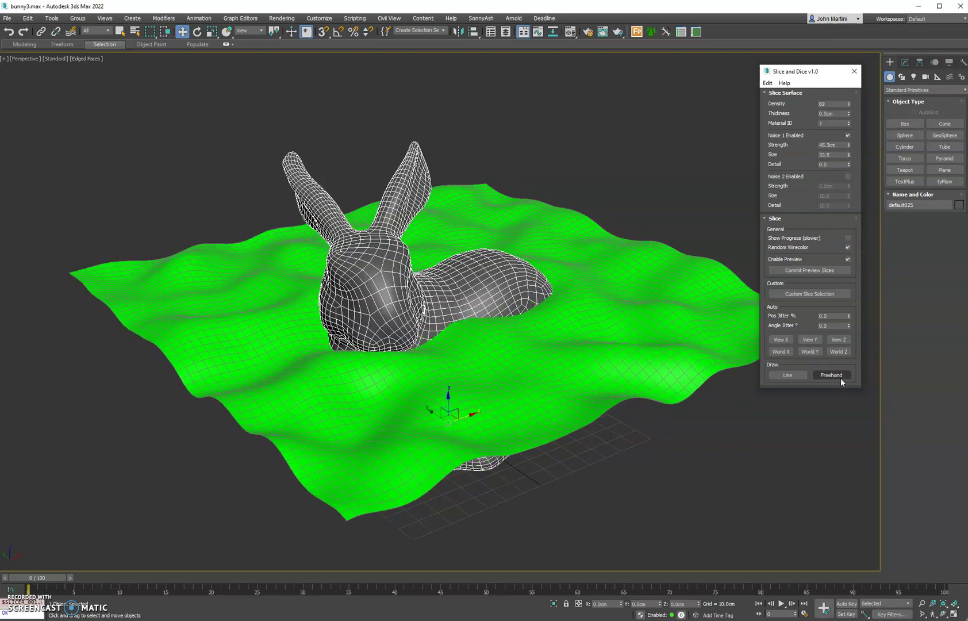
left_click(810, 270)
Step: Move a piece away to inspect the wavy cut, undo the move, and undo the noisy slice
left_click(601, 296)
left_click_drag(515, 276, 382, 316)
key("ctrl+z")
left_click(768, 83)
left_click(774, 95)
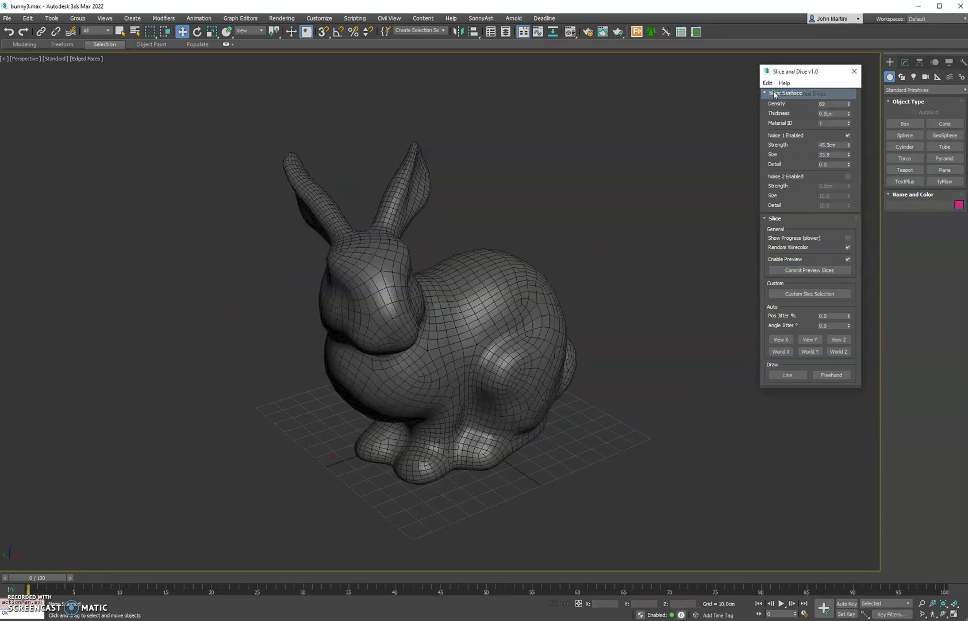
Step: Preview a world Z slice with Noise 2 enabled at 14.9 cm strength and a density of 128, with edged faces hidden
left_click(839, 351)
left_click(848, 176)
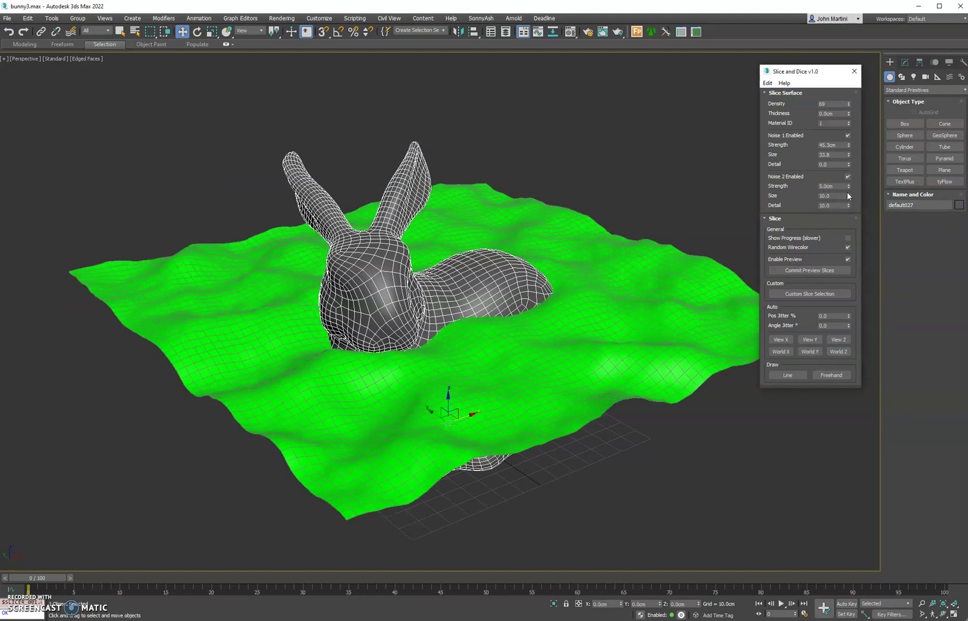
left_click_drag(849, 188, 853, 146)
left_click_drag(848, 107, 854, 73)
key("F4")
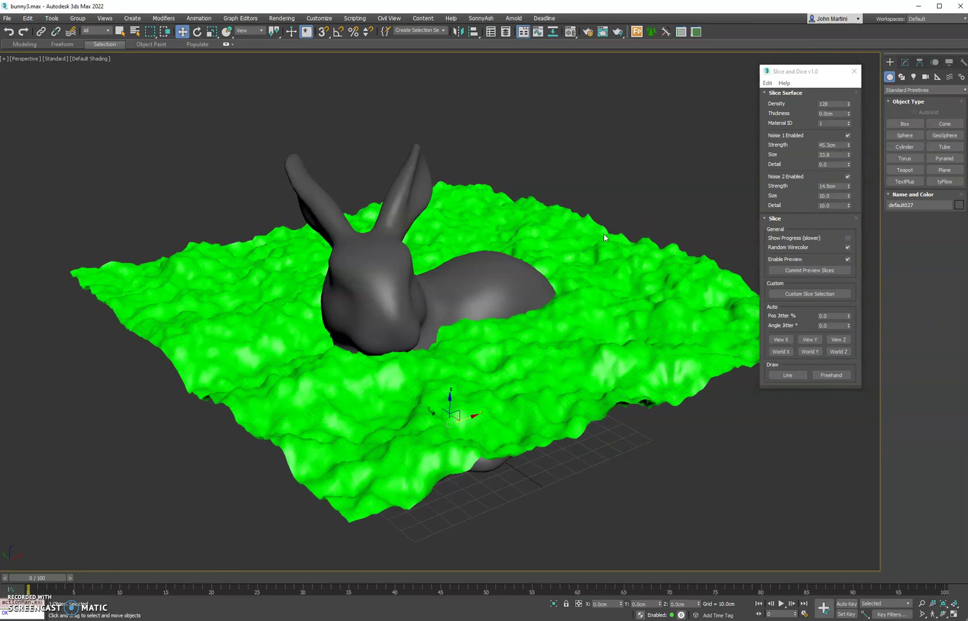
Step: Set the previewed slice surface's thickness to 3.3 cm and disable Noise 2
mouse_move(606, 229)
middle_mouse_down("alt")
mouse_move(532, 263)
mouse_move(587, 261)
middle_mouse_up("alt")
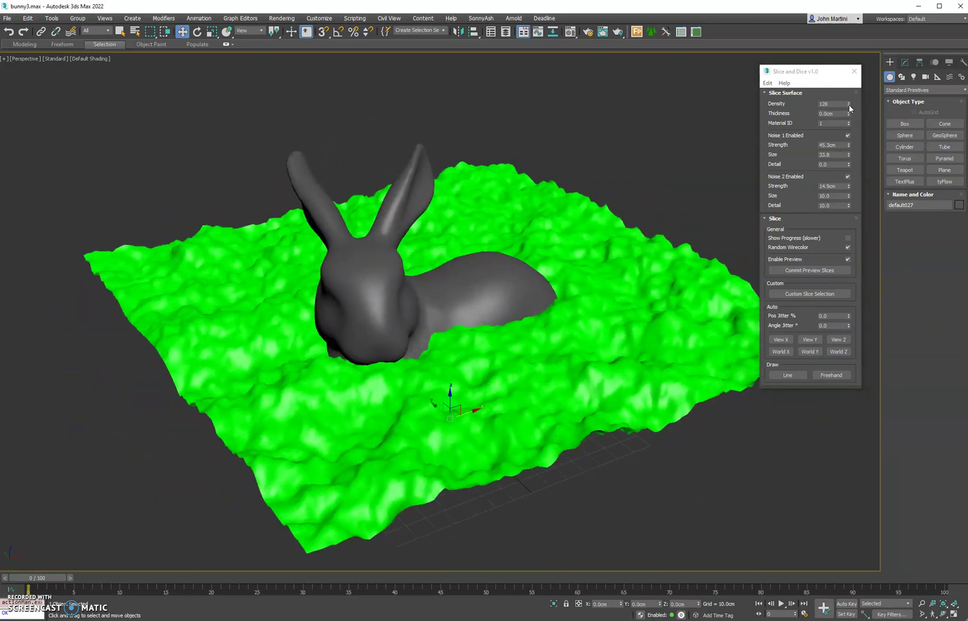
mouse_move(849, 113)
left_mouse_down()
mouse_move(853, 81)
mouse_move(861, 98)
left_mouse_up()
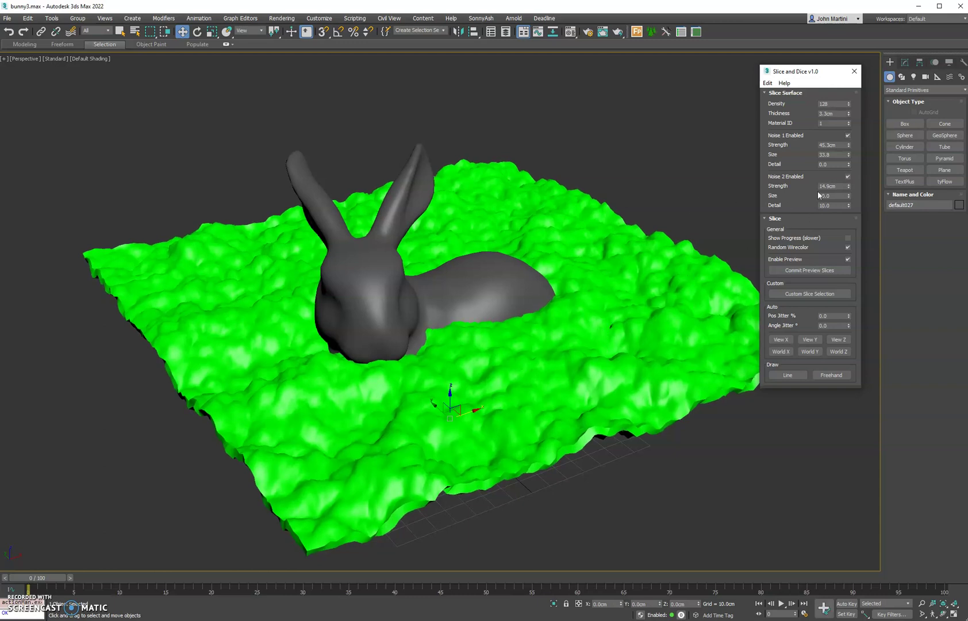
left_click(848, 177)
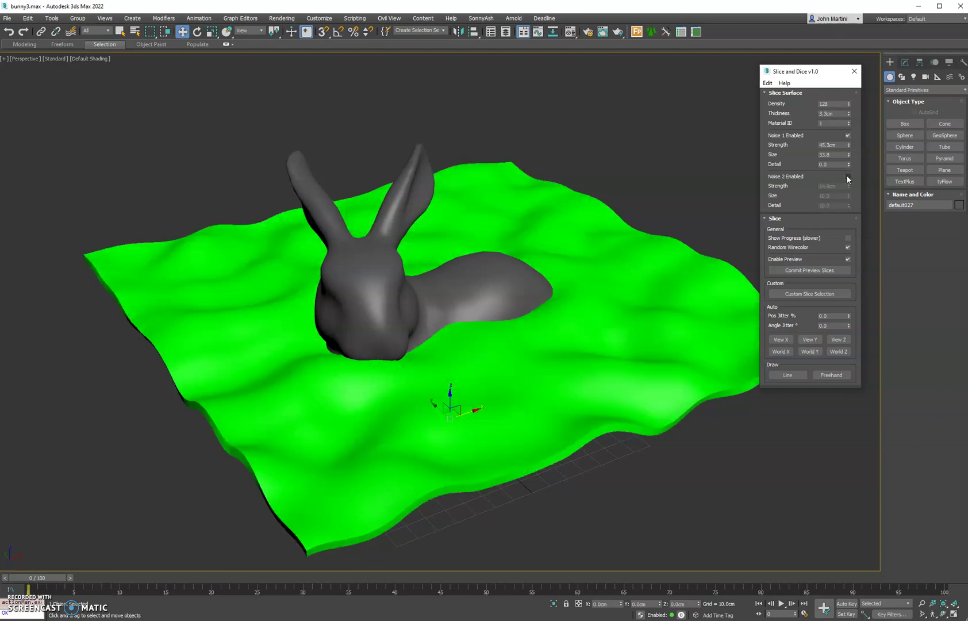
Step: Reset the slice thickness to 0.0 cm, set Noise 1 to 62.7 cm strength and 7.1 size, and commit the previewed slice
right_click(849, 113)
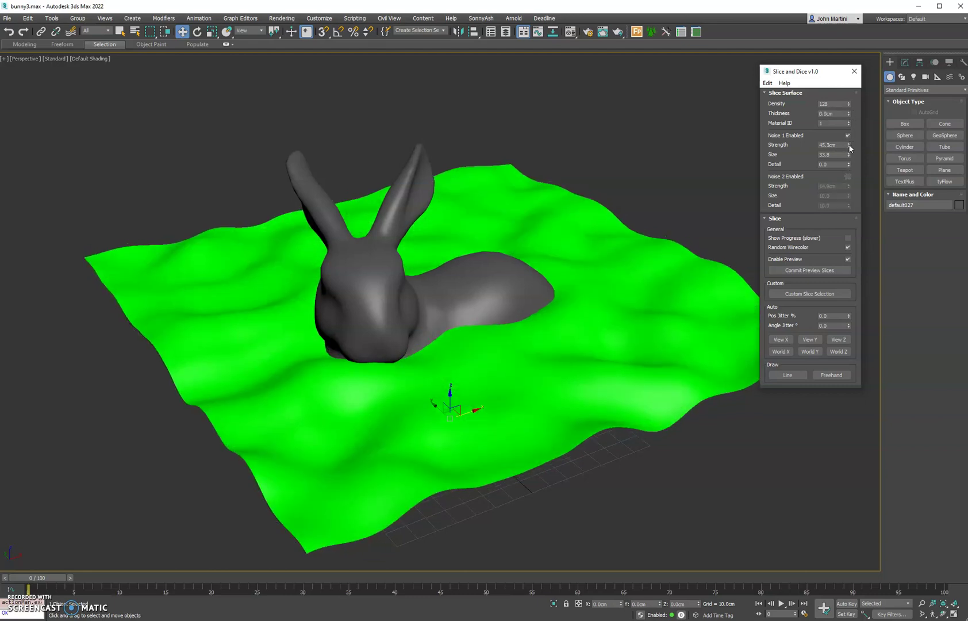
left_click_drag(849, 146, 858, 279)
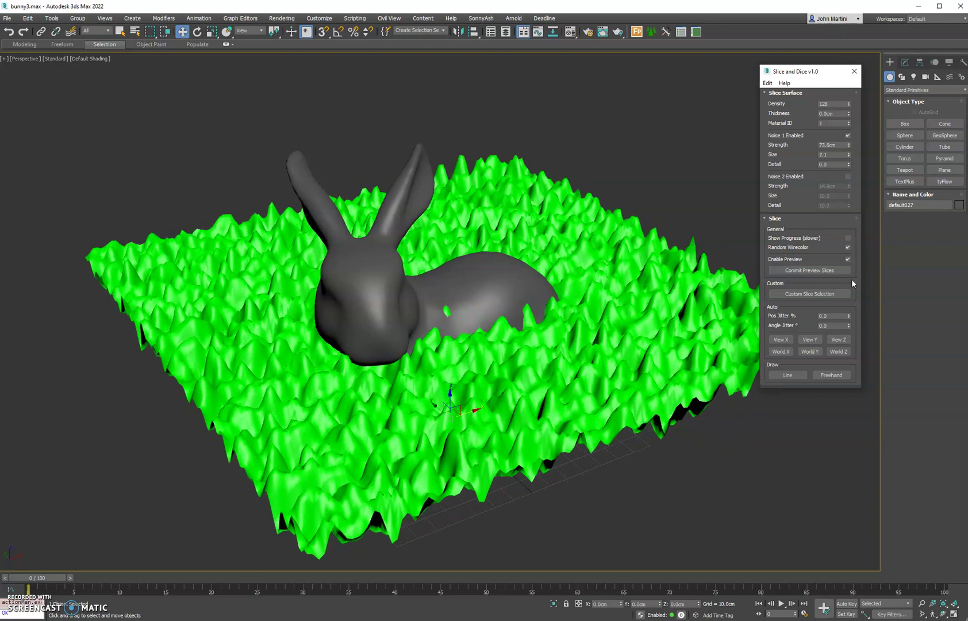
left_click_drag(851, 150, 841, 339)
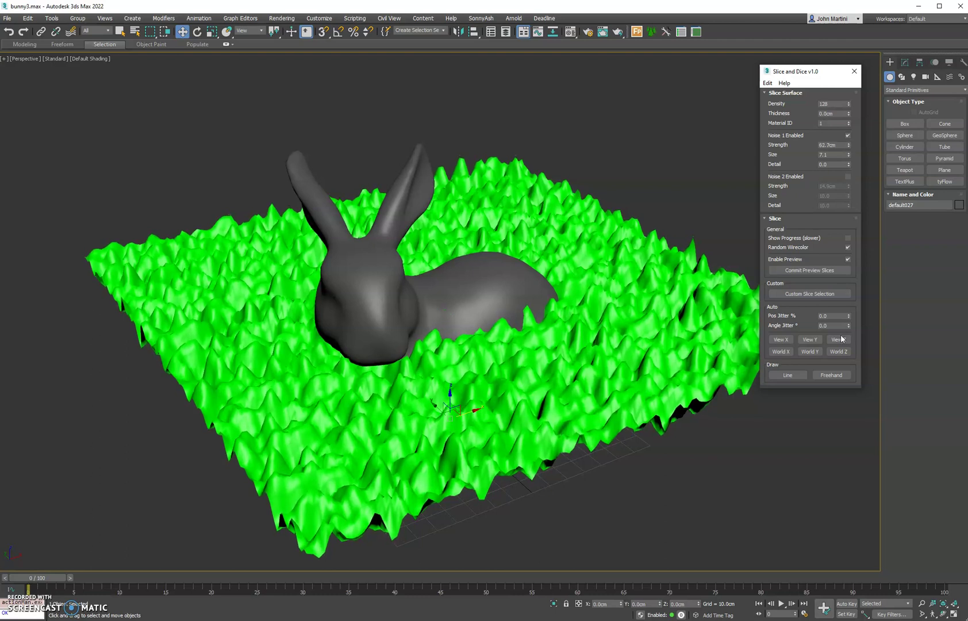
left_click(811, 273)
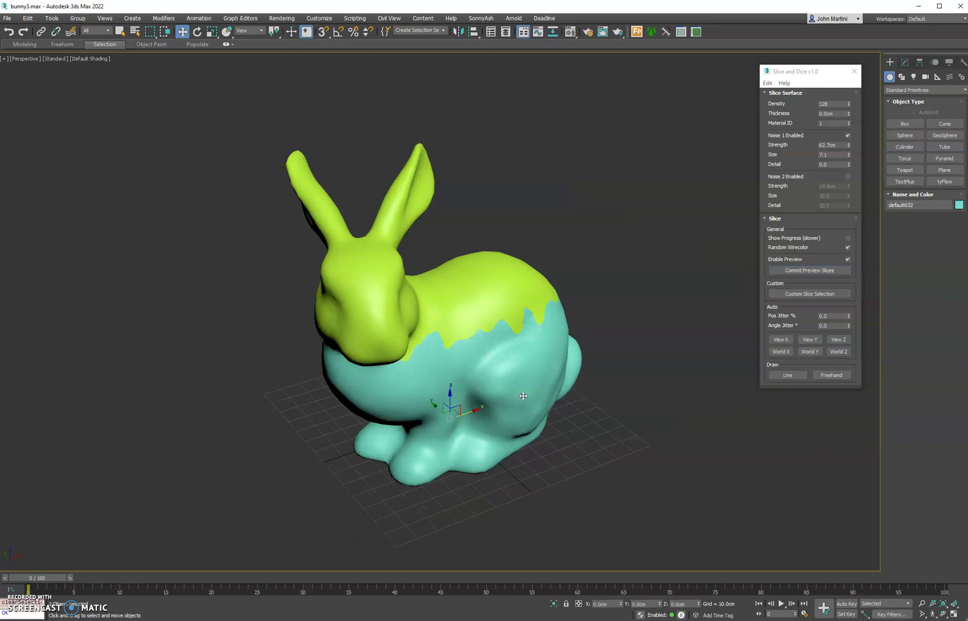
Step: Move the lower bunny piece away to inspect the jagged cut surface, and undo the move
left_click_drag(523, 396, 298, 461)
mouse_move(469, 326)
middle_mouse_down("alt")
mouse_move(444, 296)
mouse_move(481, 310)
middle_mouse_up("alt")
key("ctrl+z")
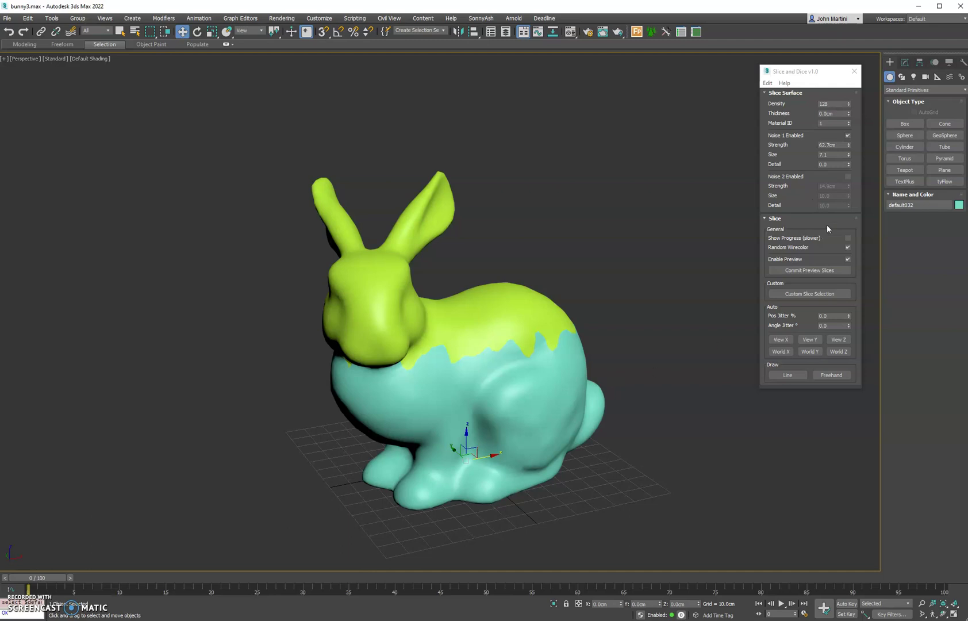
Step: Set Noise 1 strength to 20.0 cm and cut the lower bunny piece with a near-vertical freehand slice, committing its preview
double_click(828, 145)
left_click(829, 377)
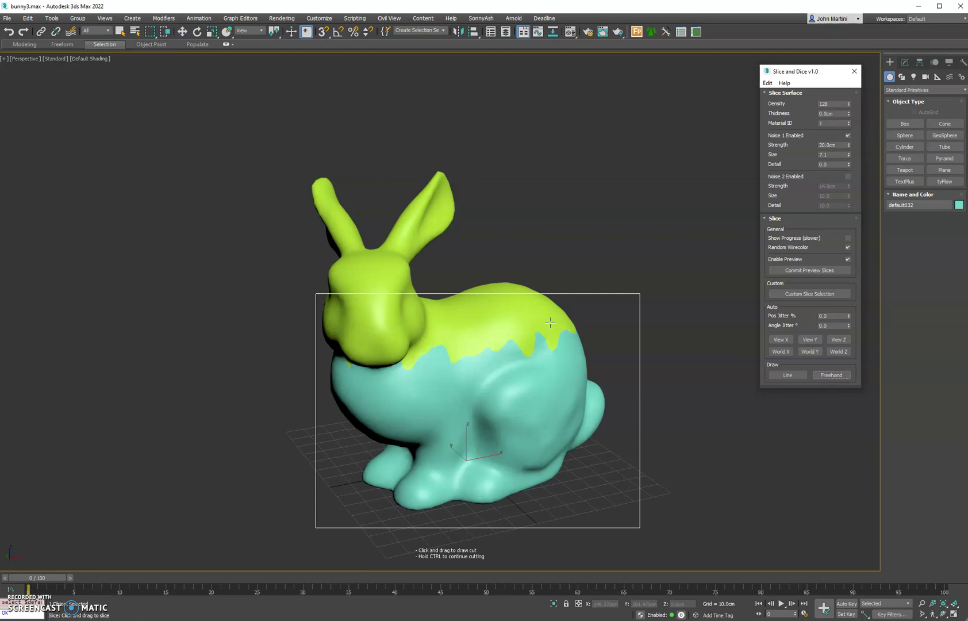
middle_click_drag(517, 387, 536, 363)
mouse_move(511, 259)
left_mouse_down()
mouse_move(543, 484)
mouse_move(576, 538)
left_mouse_up()
middle_click_drag(560, 419, 461, 400, "alt")
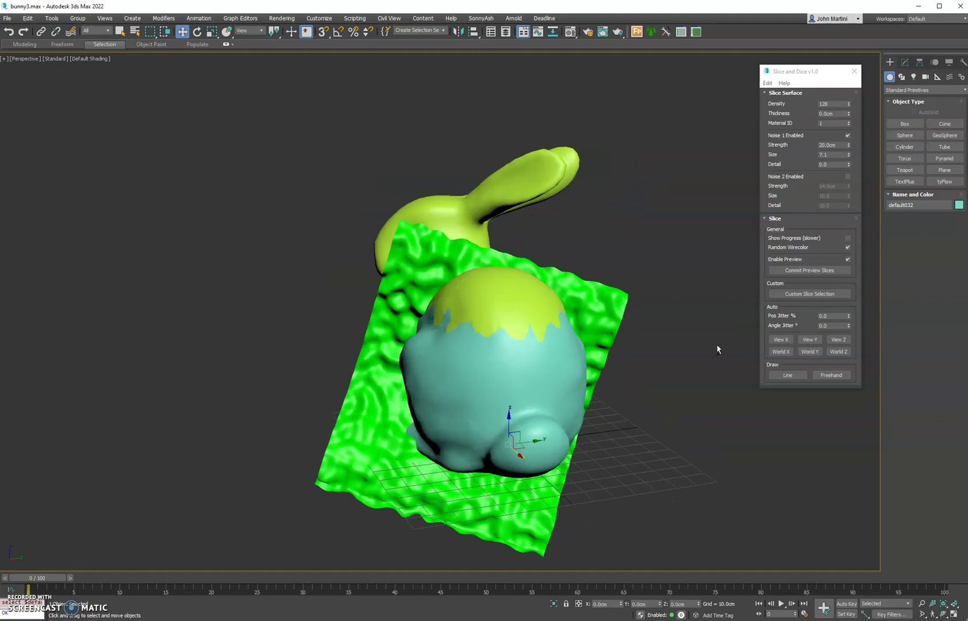
left_click(810, 273)
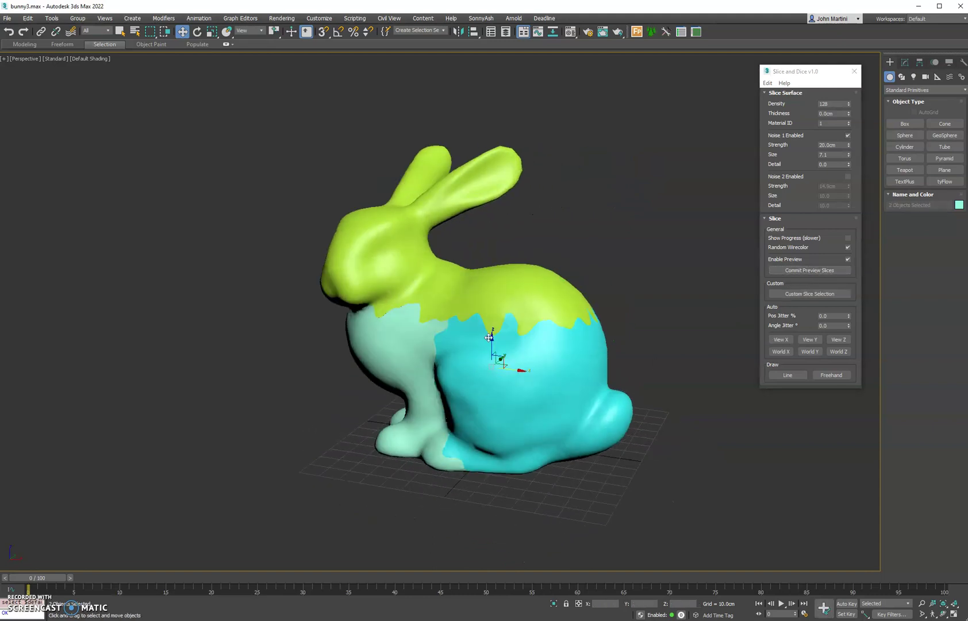
Step: Move the bunny's lower rear piece away from the body to expose the noisy cut faces
middle_click_drag(492, 337, 502, 336, "alt")
left_click(647, 451)
left_click_drag(534, 396, 649, 390)
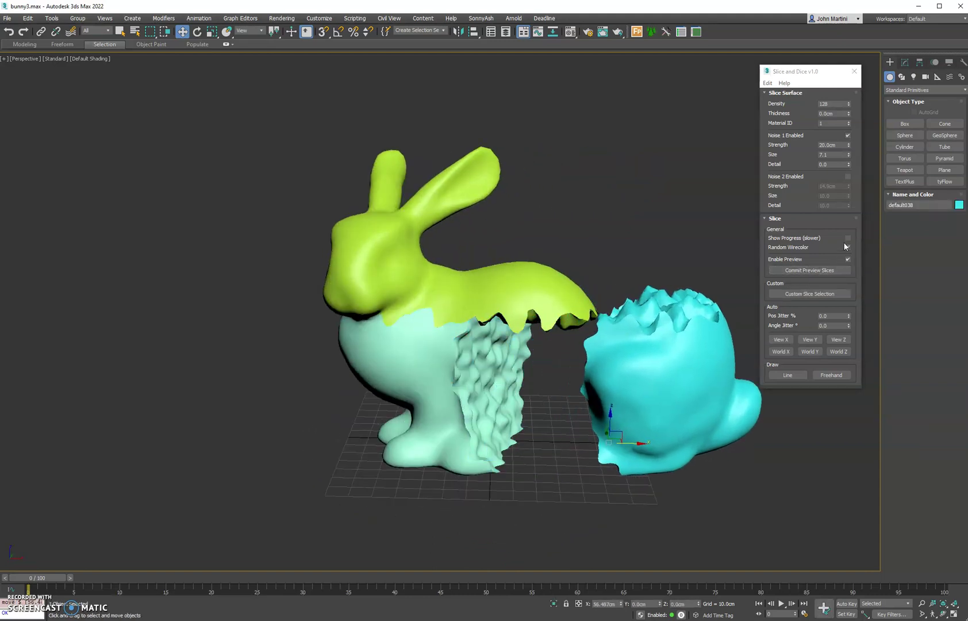
Step: Disable the slice preview and cut the upper bunny piece with a roughly horizontal freehand slice across the head
left_click(849, 260)
left_click(832, 375)
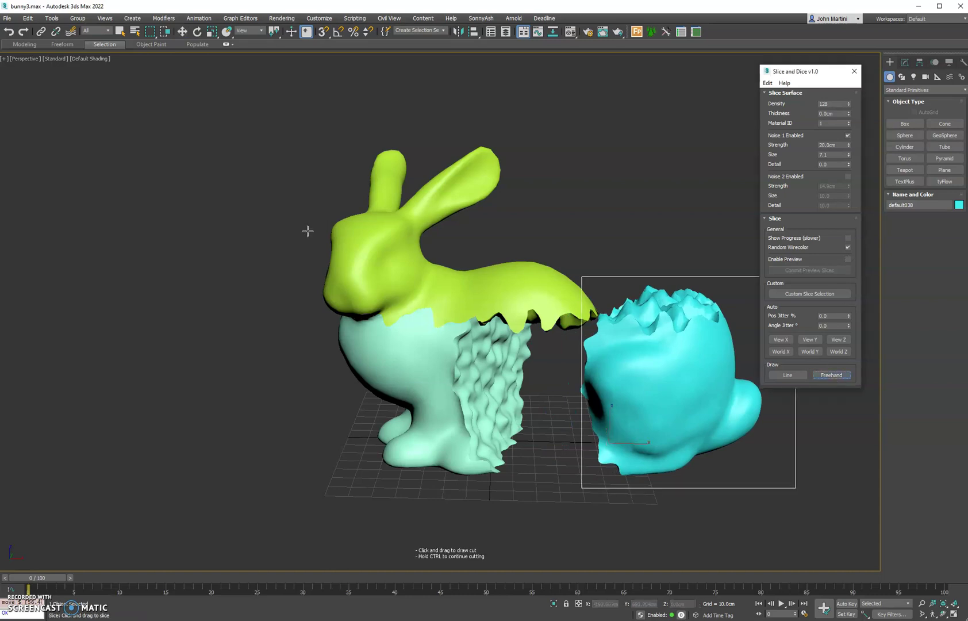
right_click(359, 243)
left_click(359, 243)
left_click(818, 375)
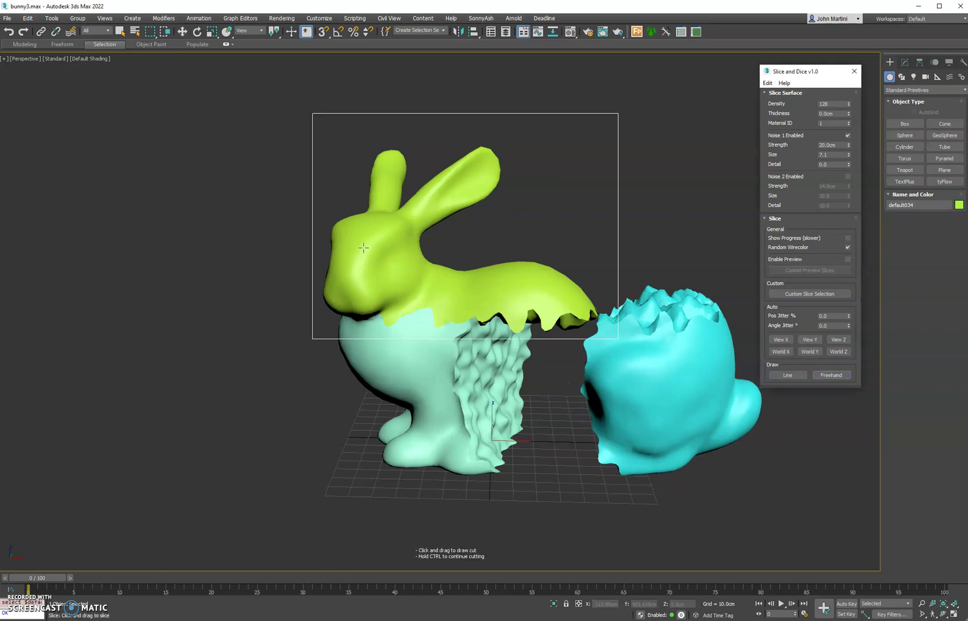
left_click_drag(262, 216, 635, 237)
middle_click_drag(437, 241, 466, 272, "alt")
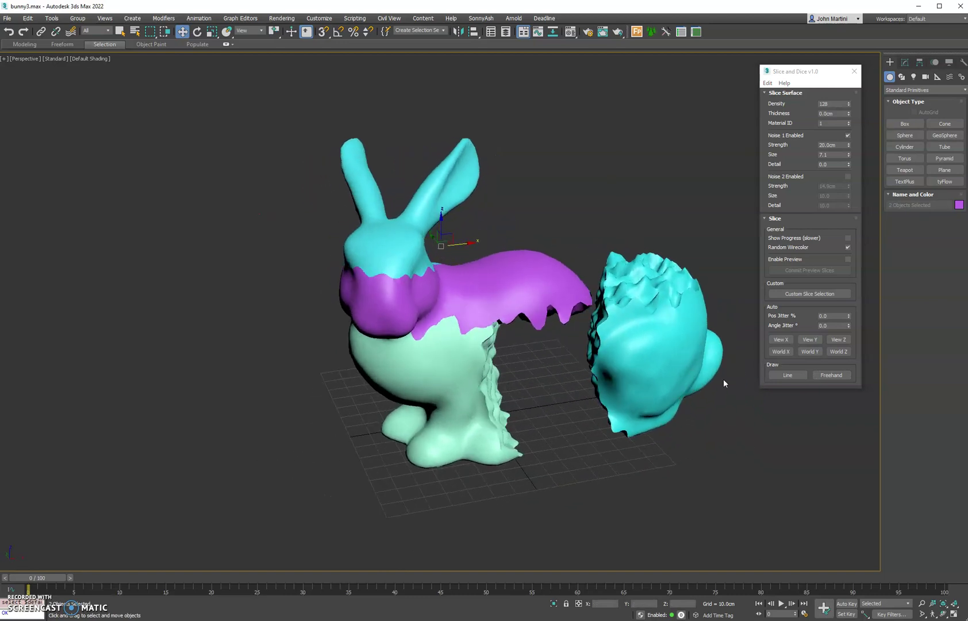